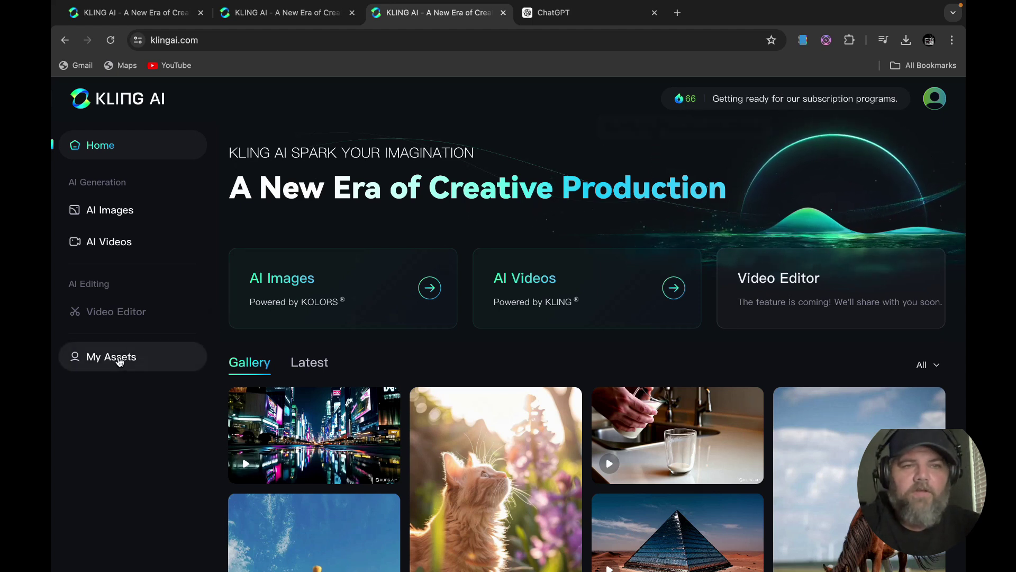
Step: Open My Assets, play the brain-lab rat video in its Details view, then close it
click(119, 361)
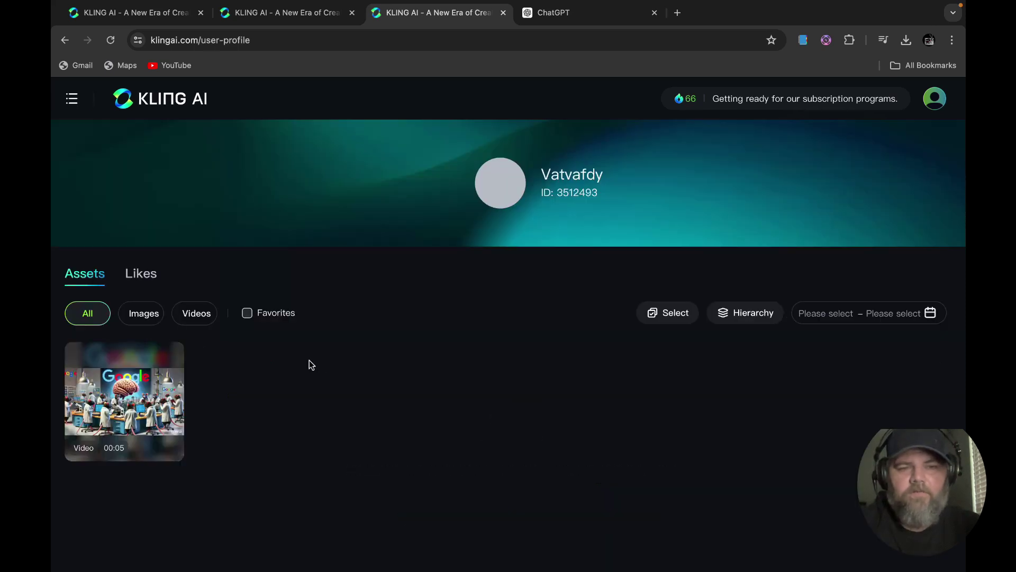
mouse_move(114, 447)
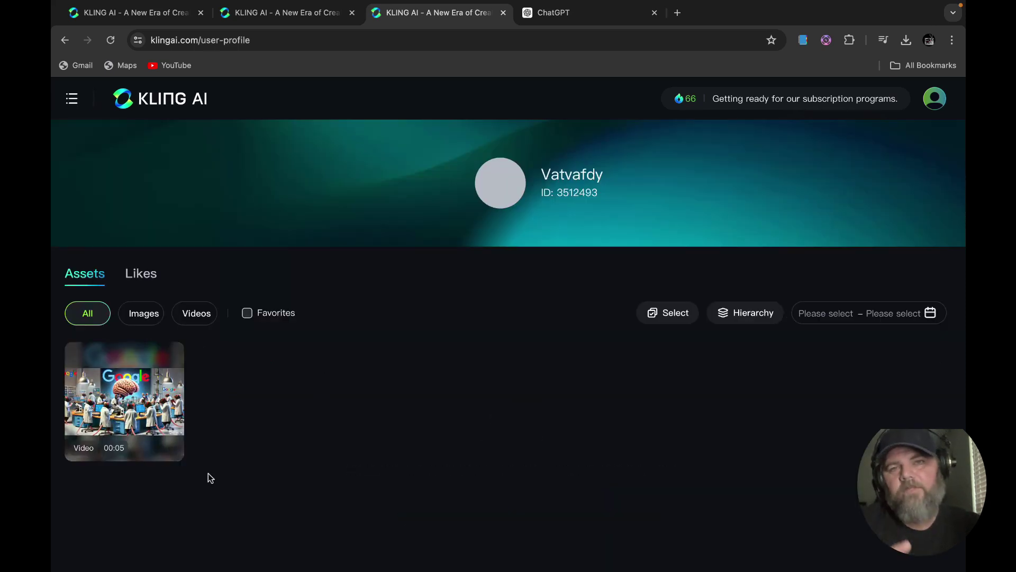
mouse_move(183, 460)
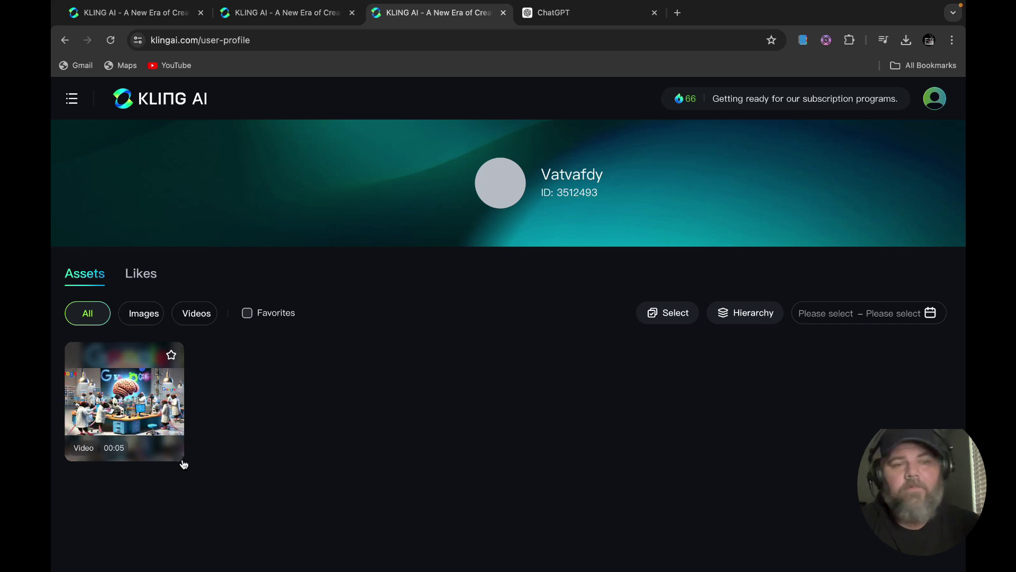
click(126, 420)
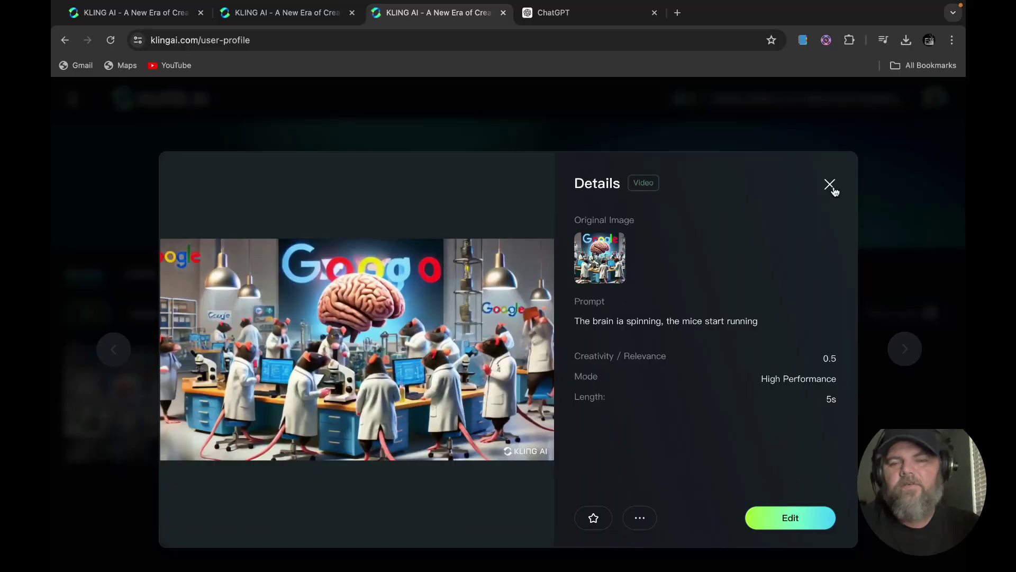
click(831, 184)
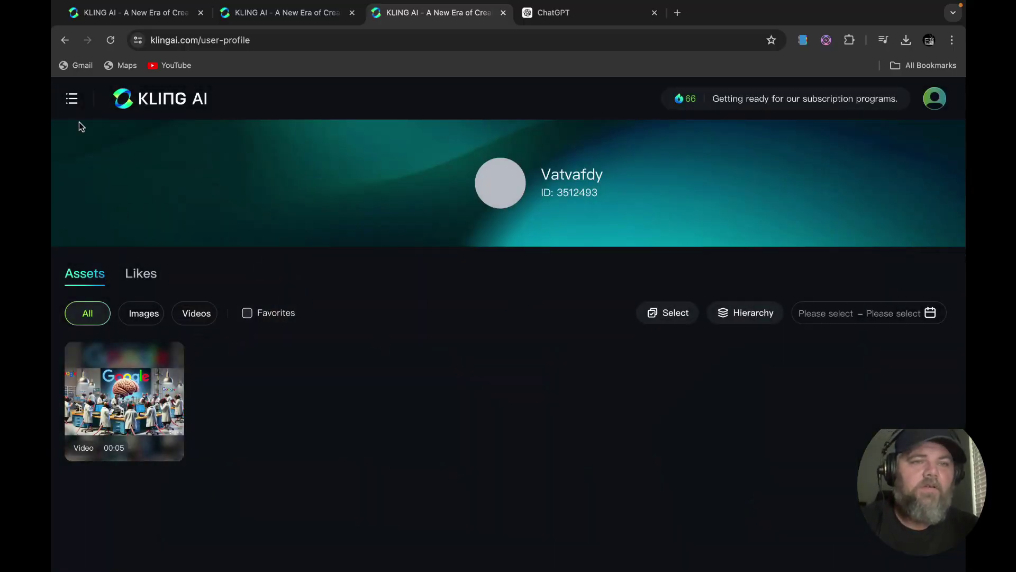
Step: Return to the home dashboard via the menu, browse the gallery, then start a new AI video
click(72, 98)
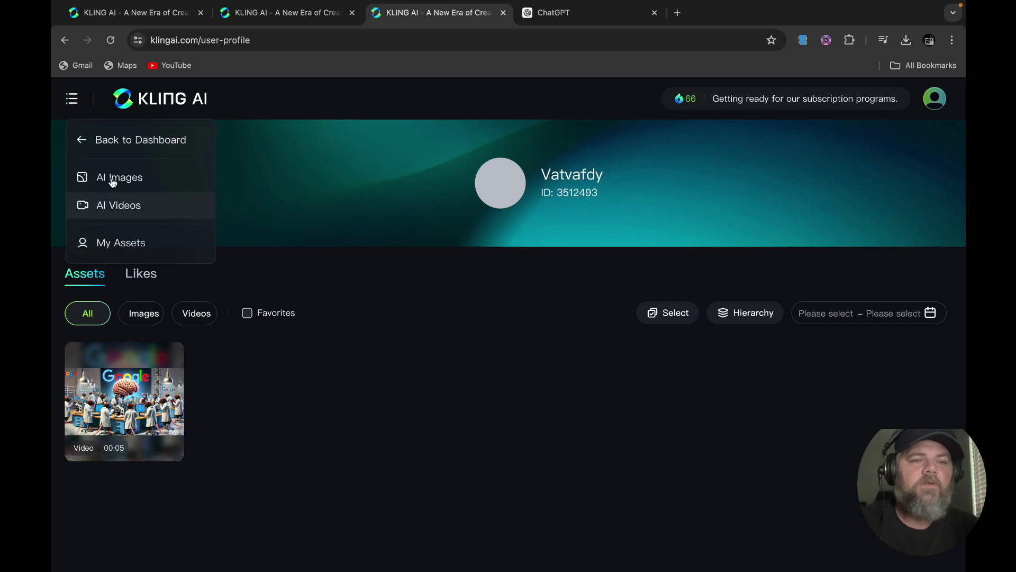
click(107, 140)
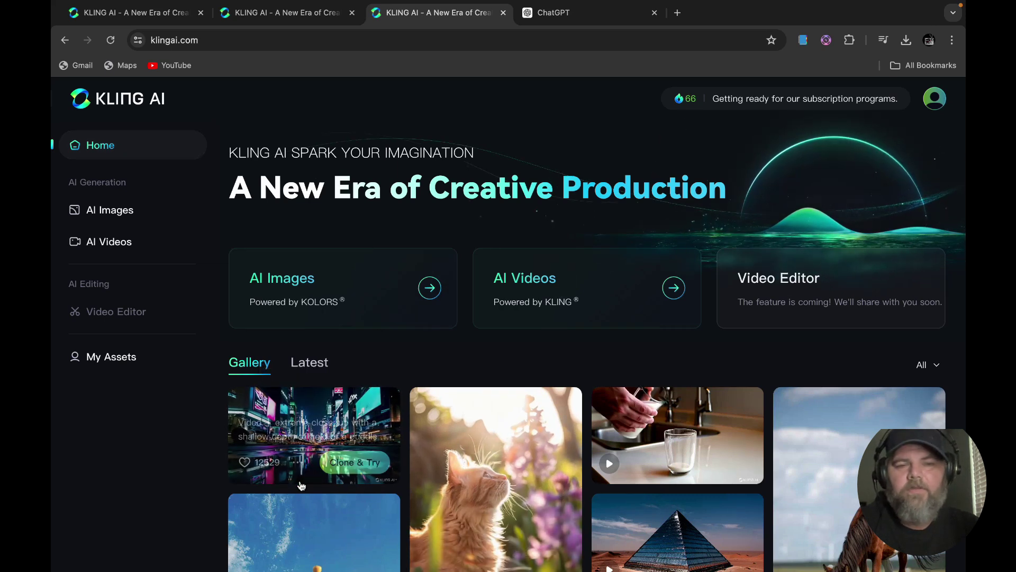
scroll(302, 486, down, 7)
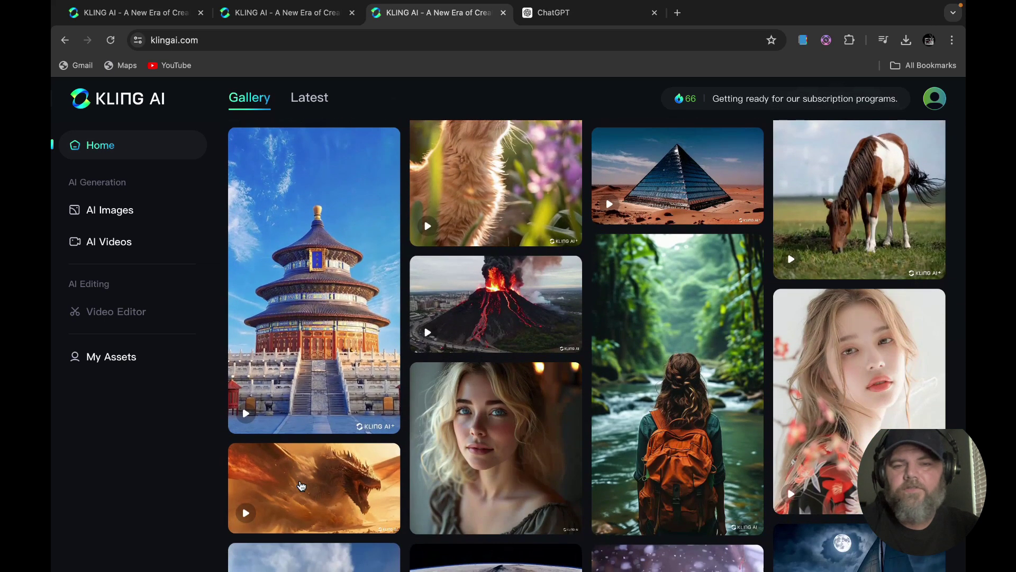
scroll(302, 485, down, 3)
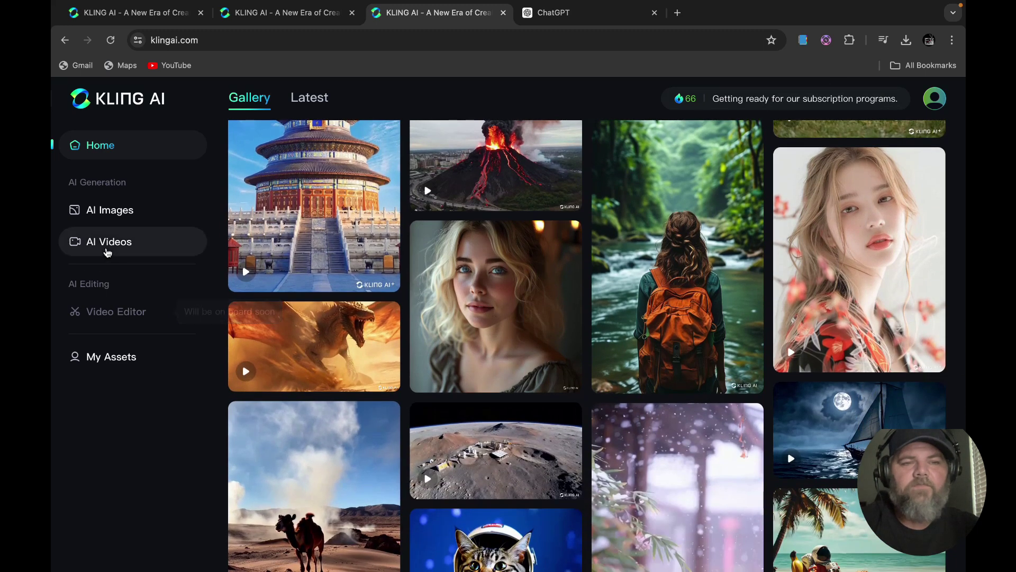
scroll(445, 241, up, 10)
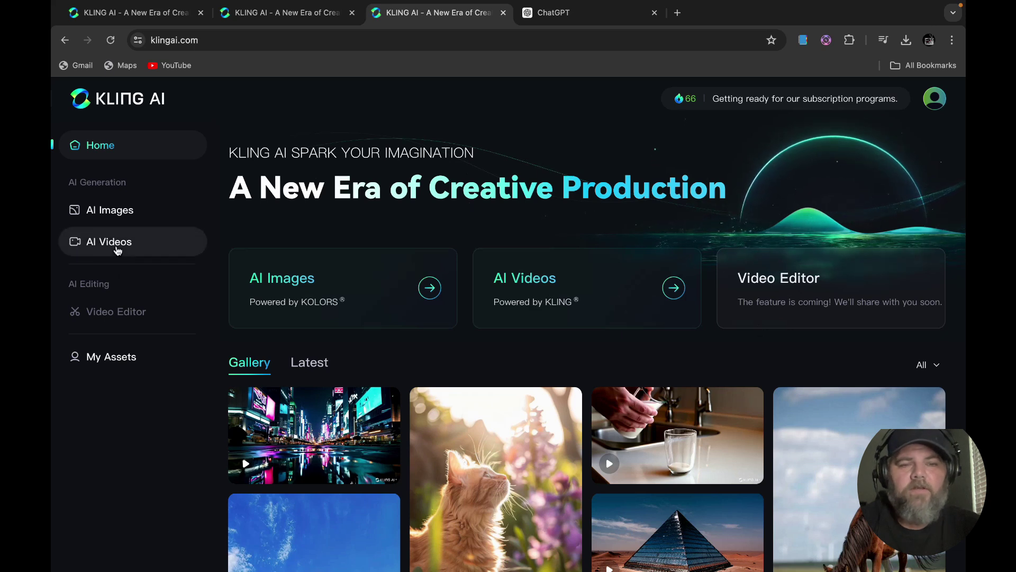
click(117, 249)
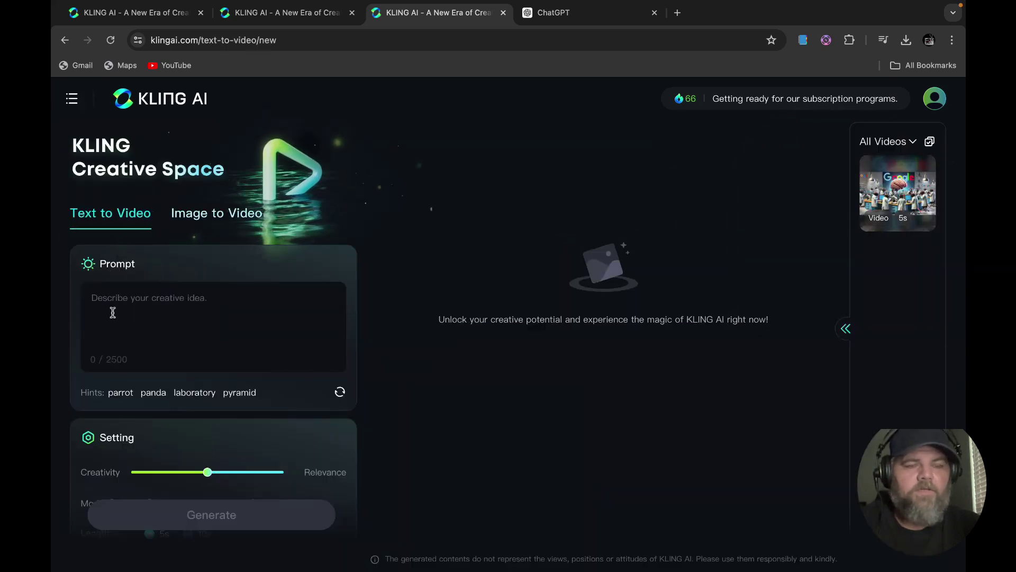
Step: Enter the Text to Video prompt 'A 70s muppet playing bass guitar'
click(133, 303)
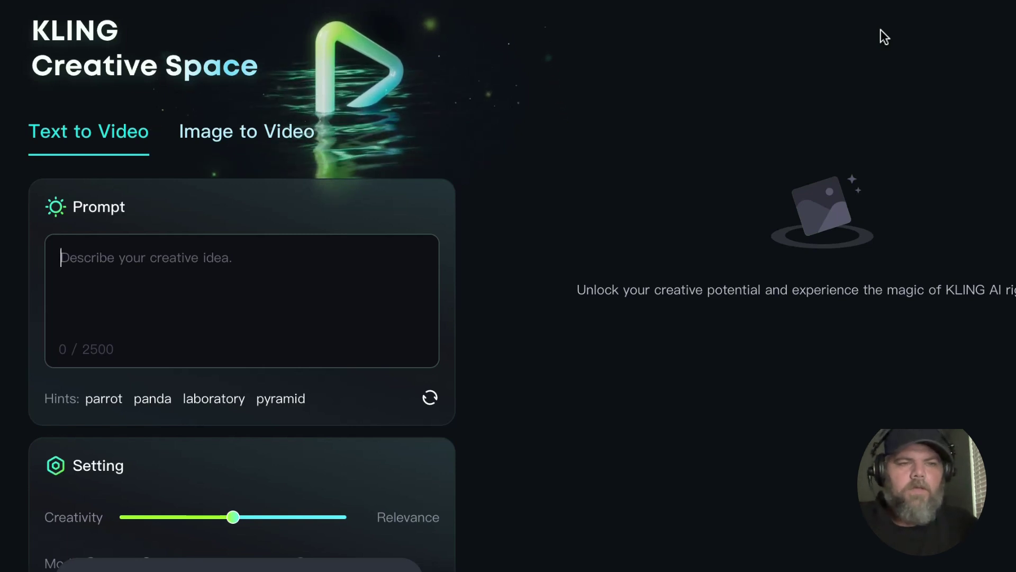
click(881, 30)
click(268, 268)
text(A)
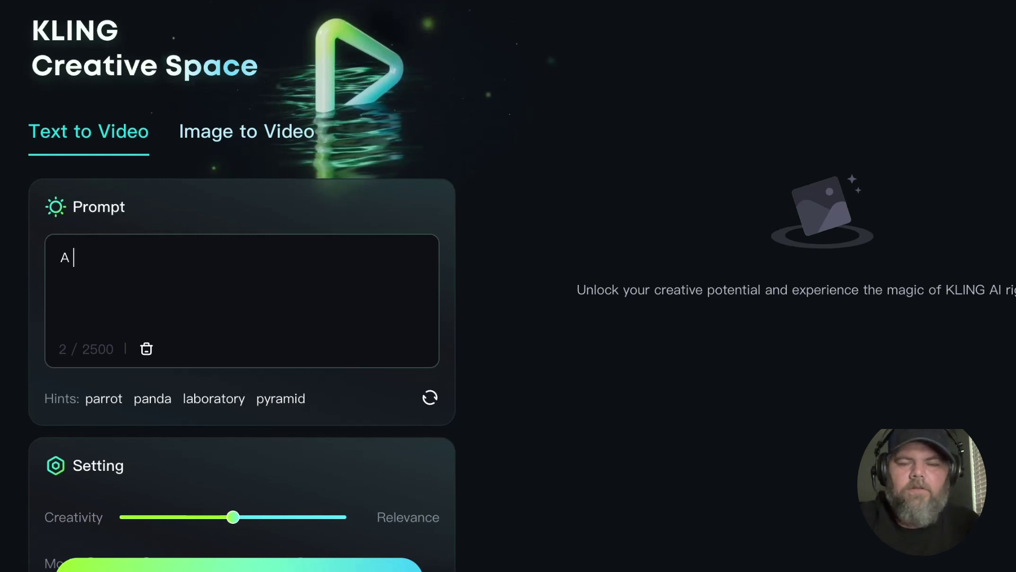
text( 70s mu)
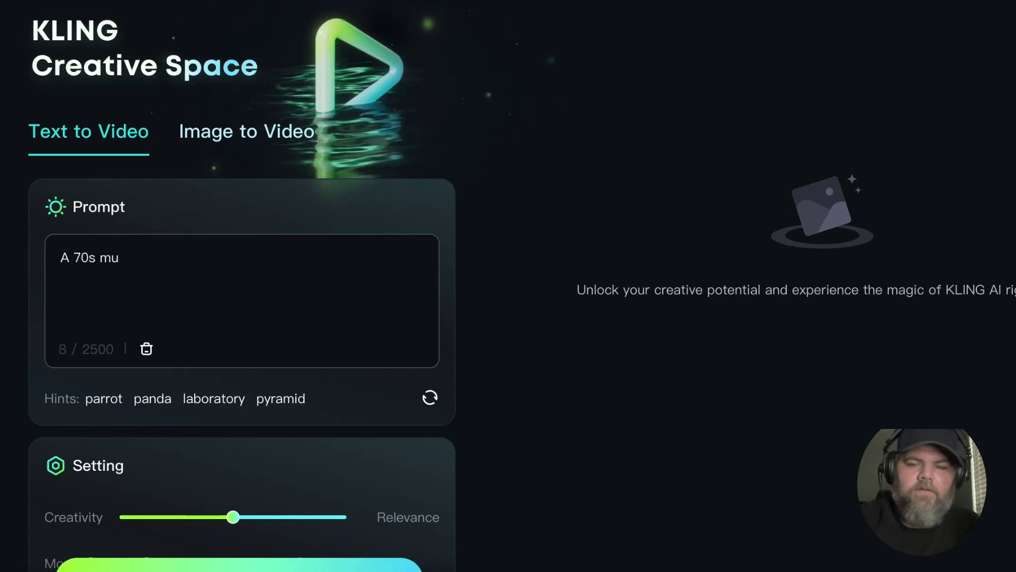
text(ppet)
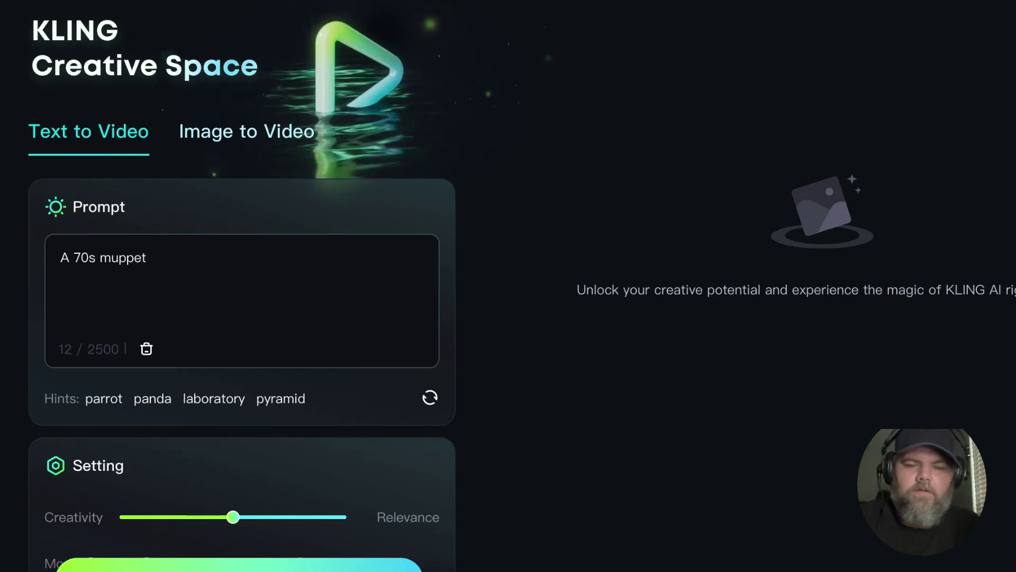
text( play)
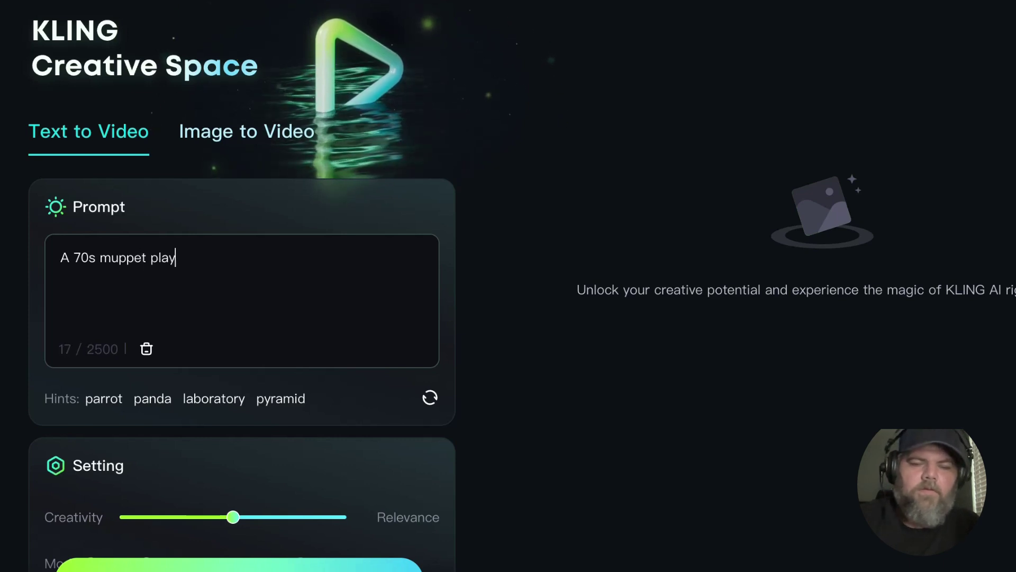
text(ing bass )
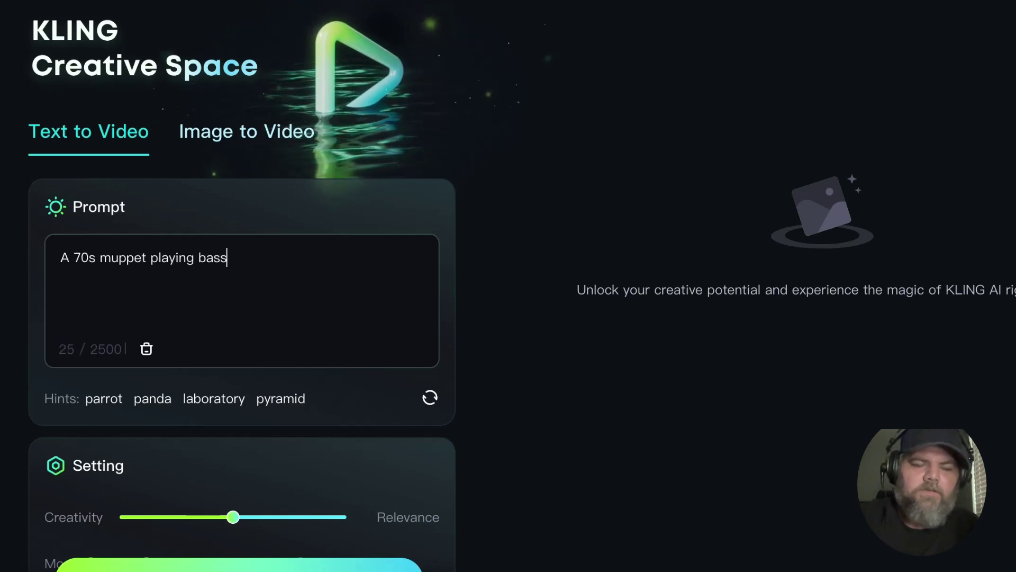
text(guitar)
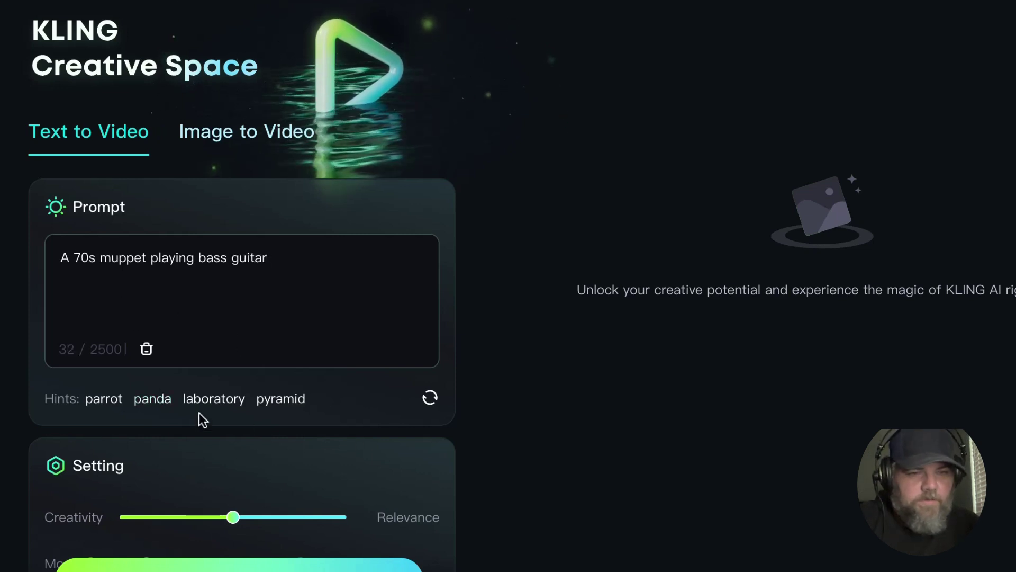
scroll(325, 442, down, 2)
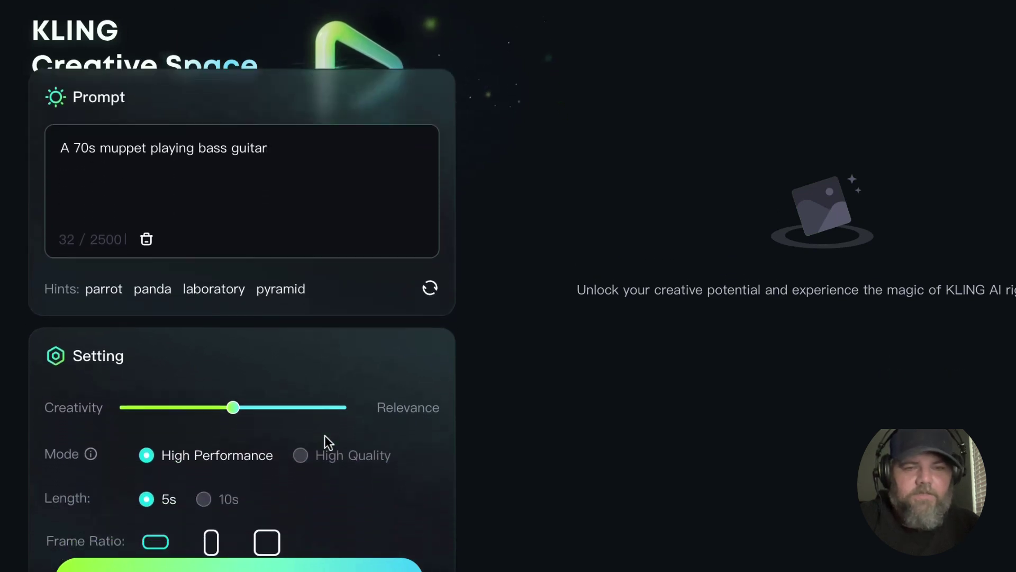
mouse_move(308, 471)
scroll(391, 481, down, 3)
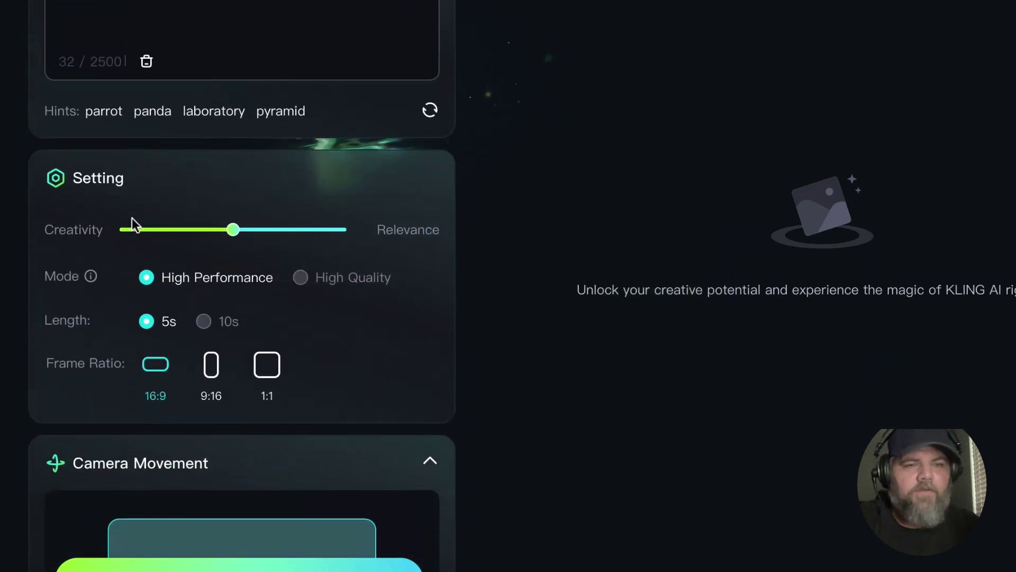
mouse_move(231, 224)
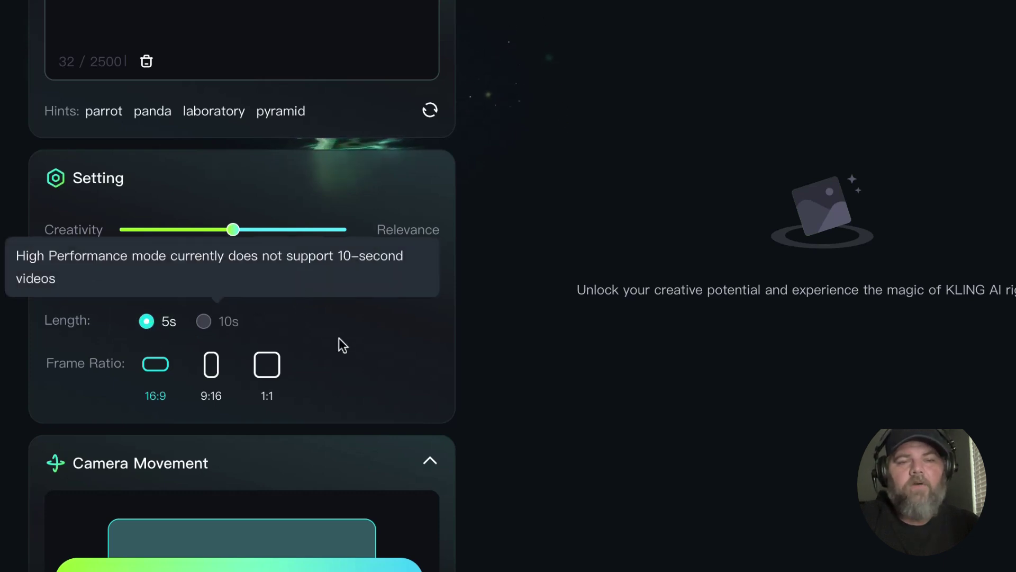
mouse_move(298, 280)
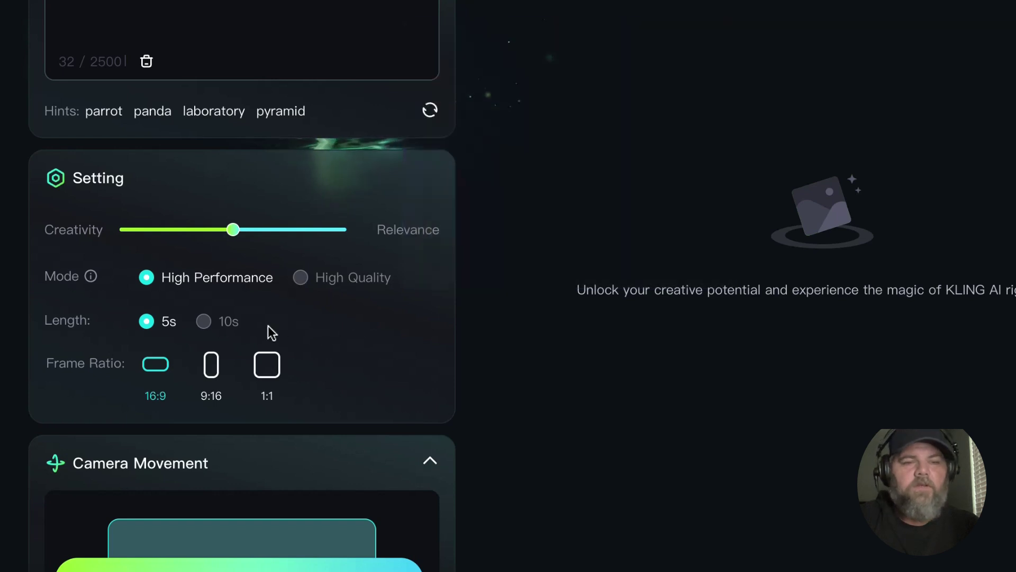
mouse_move(214, 324)
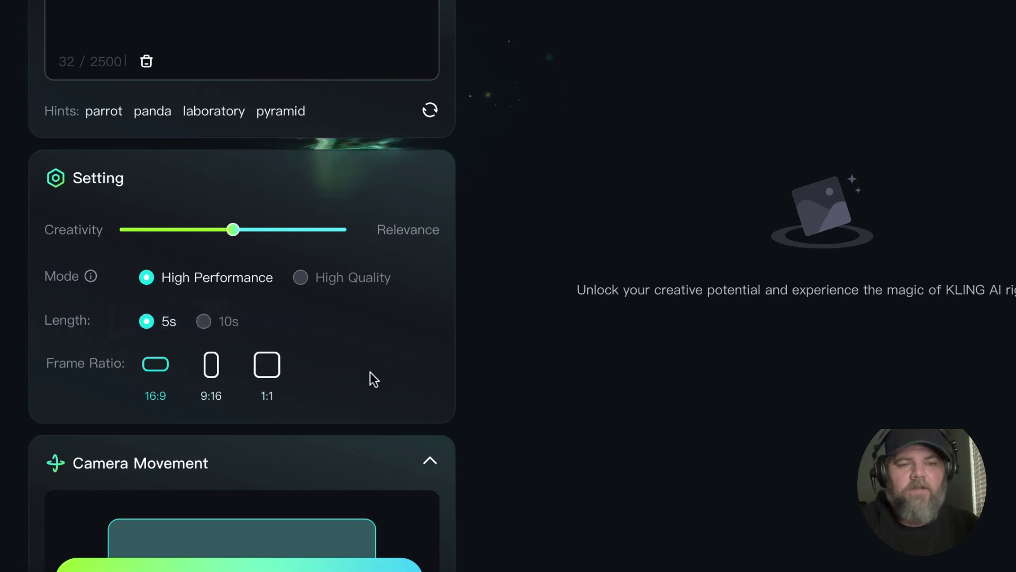
scroll(370, 372, down, 4)
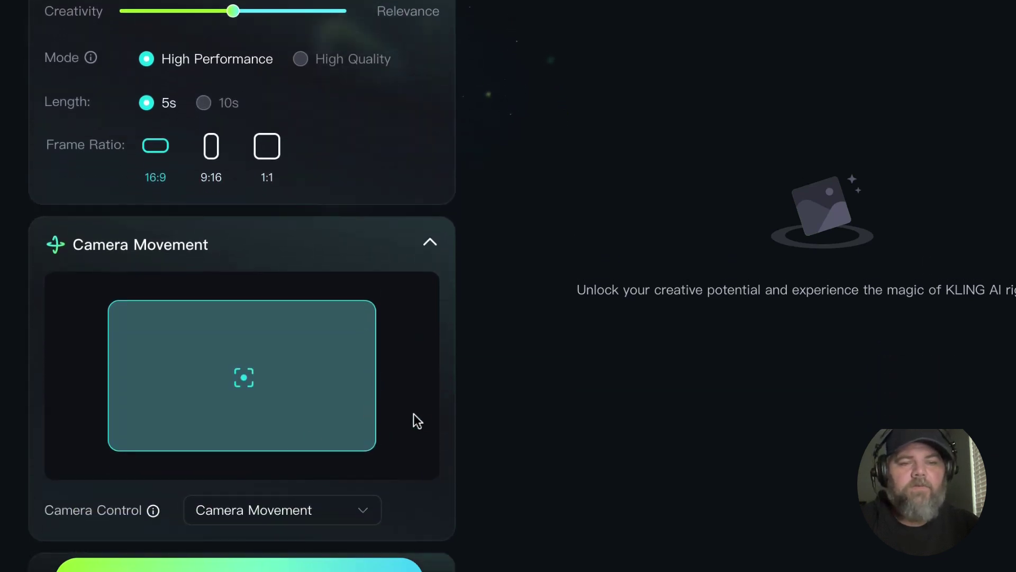
scroll(414, 414, down, 1)
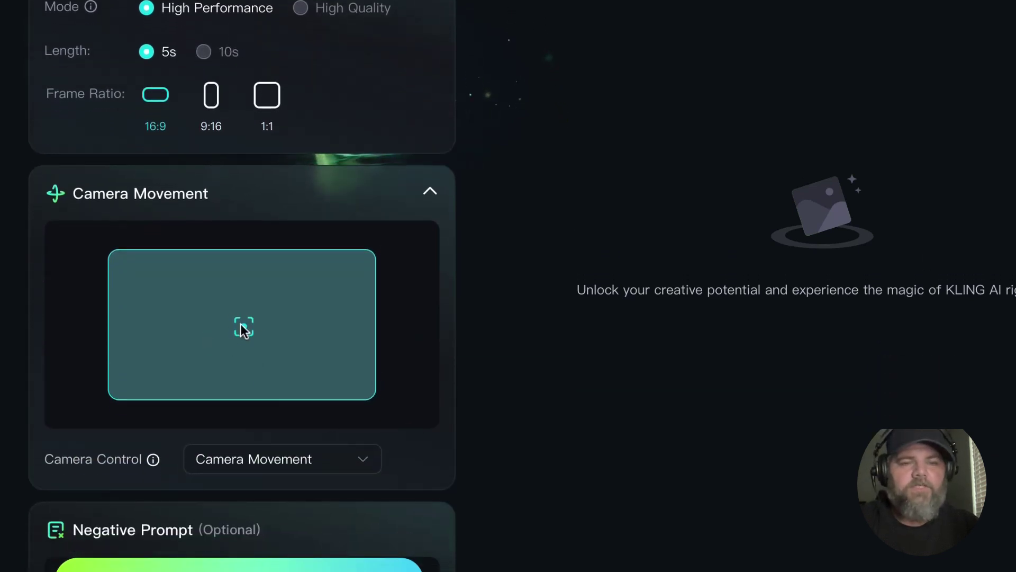
click(348, 462)
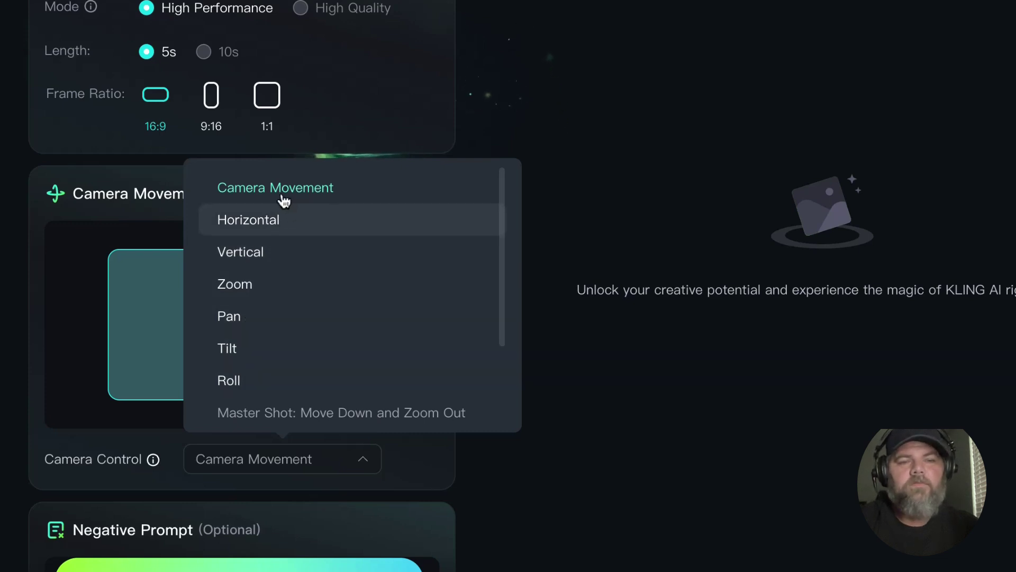
mouse_move(251, 367)
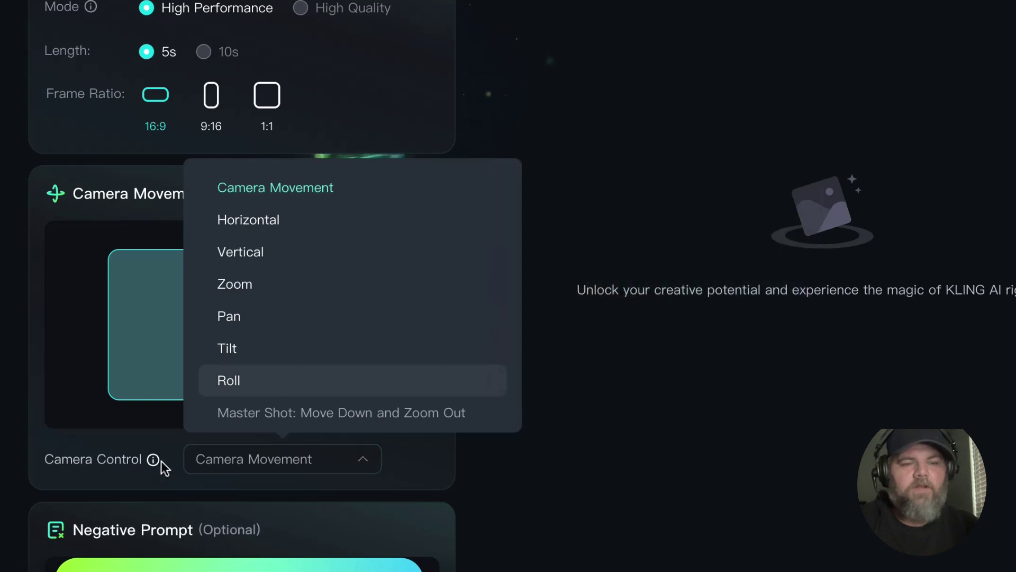
mouse_move(155, 462)
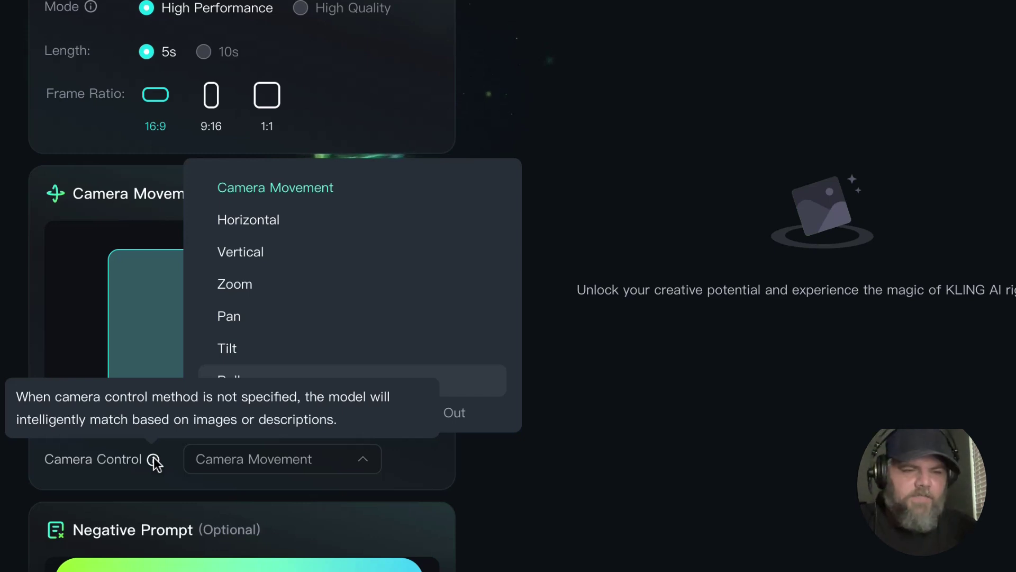
scroll(347, 479, down, 3)
click(87, 426)
scroll(409, 463, down, 1)
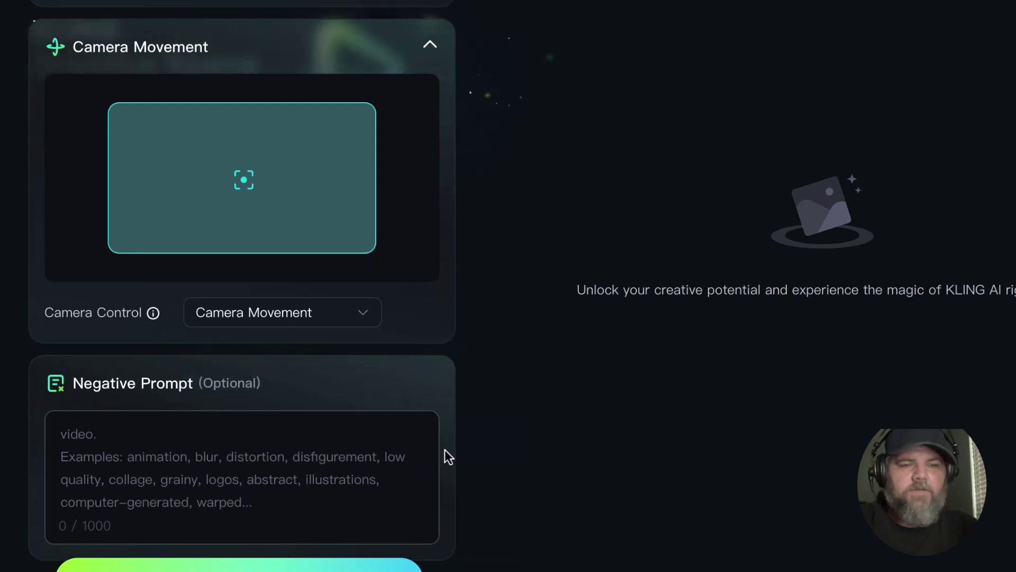
scroll(448, 445, down, 1)
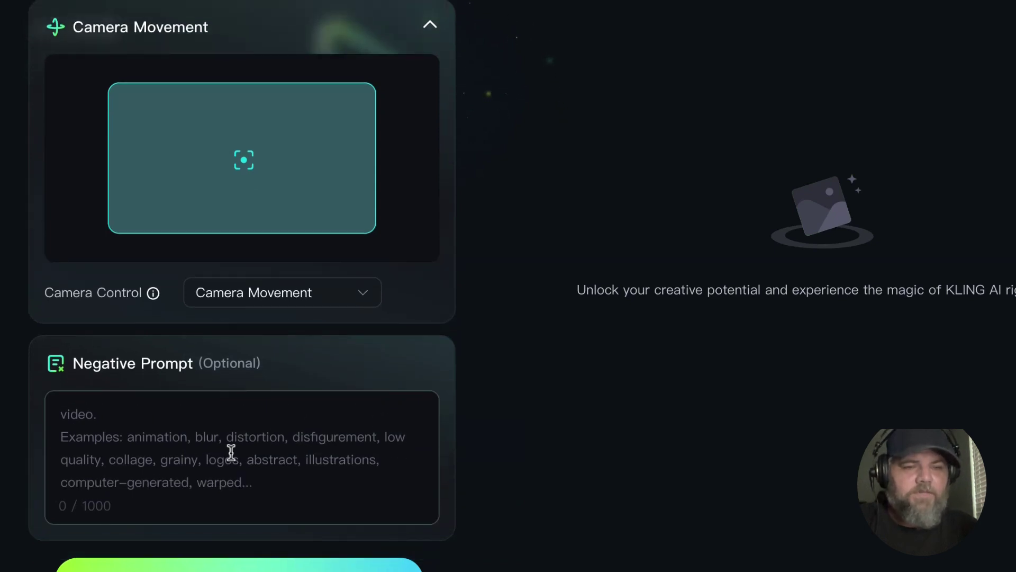
scroll(393, 349, up, 10)
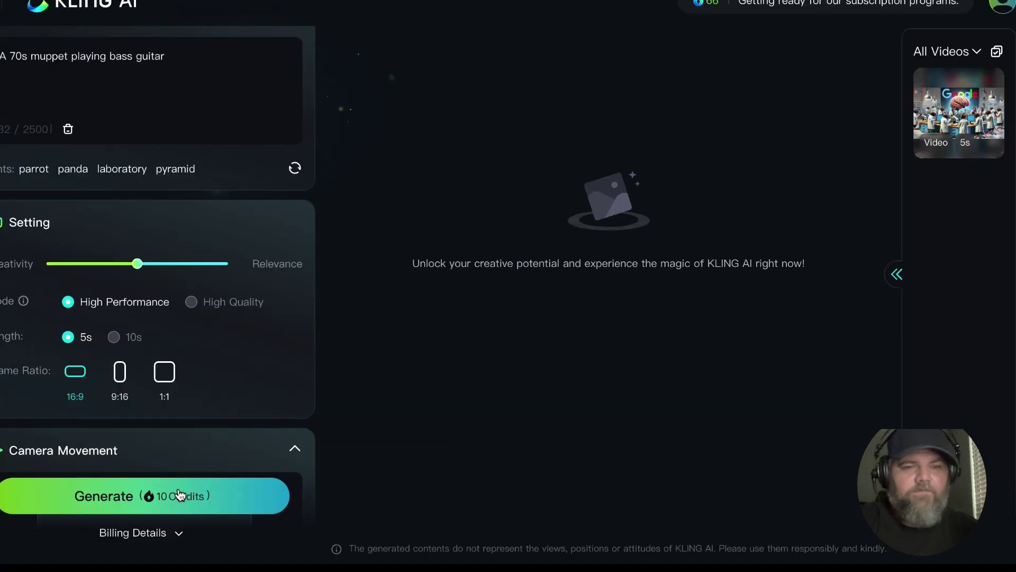
Step: Generate the muppet bassist text-to-video clip for 10 credits
click(180, 495)
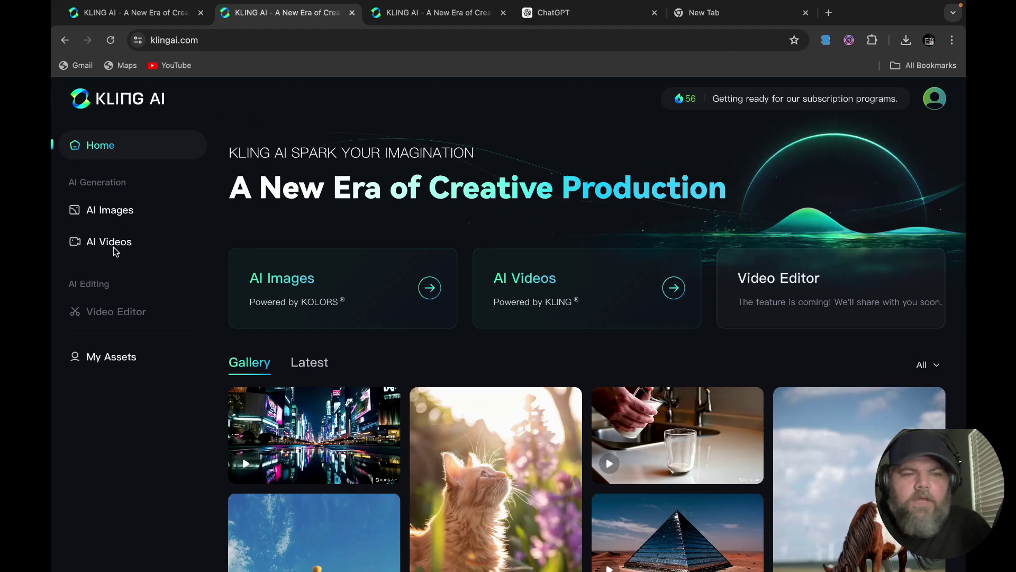
Step: Open AI Videos on the Image to Video tab
click(87, 242)
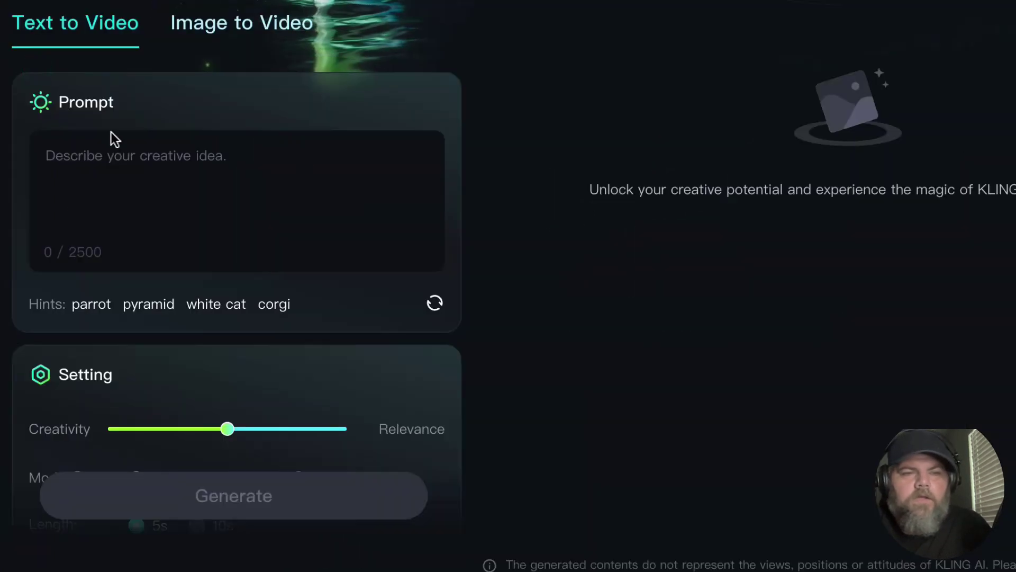
click(255, 32)
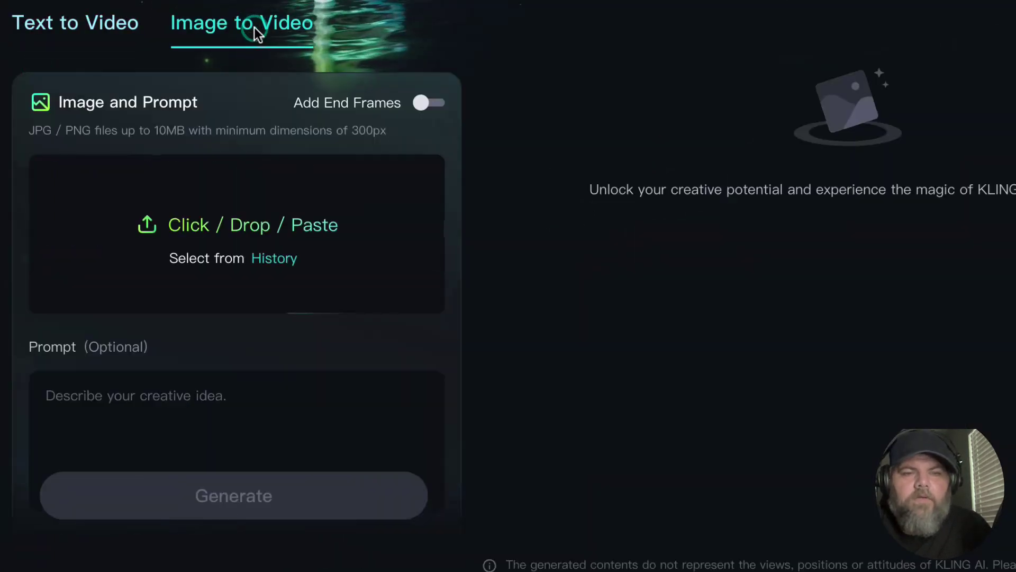
mouse_move(423, 102)
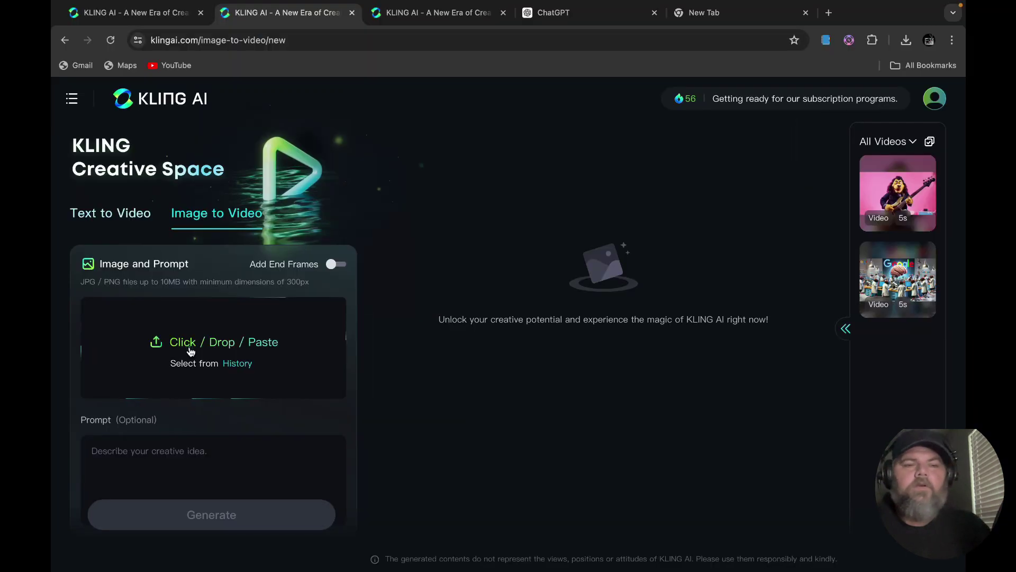
Step: Upload rick-astley.jpg from Downloads as the source image
click(190, 351)
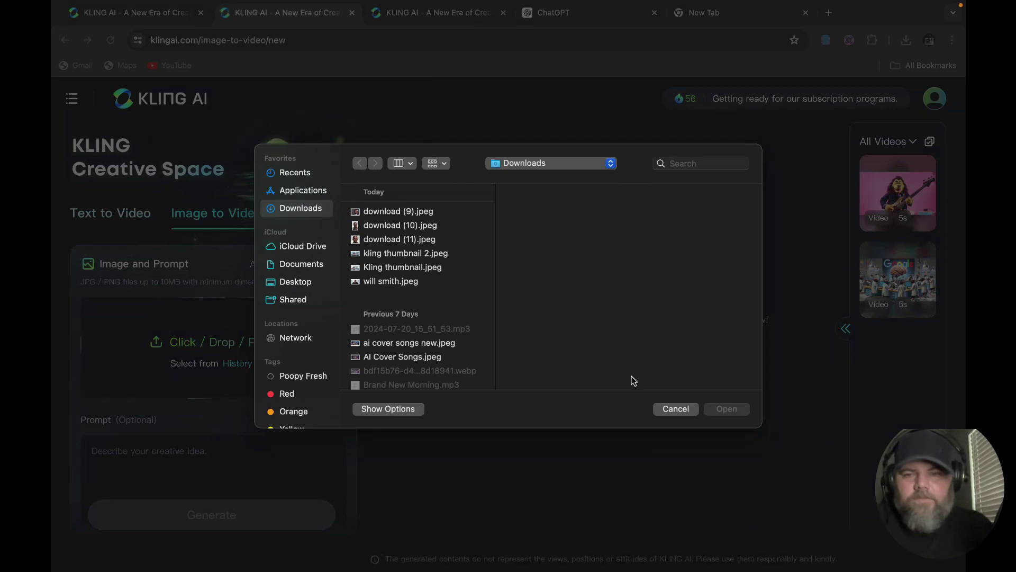
click(676, 408)
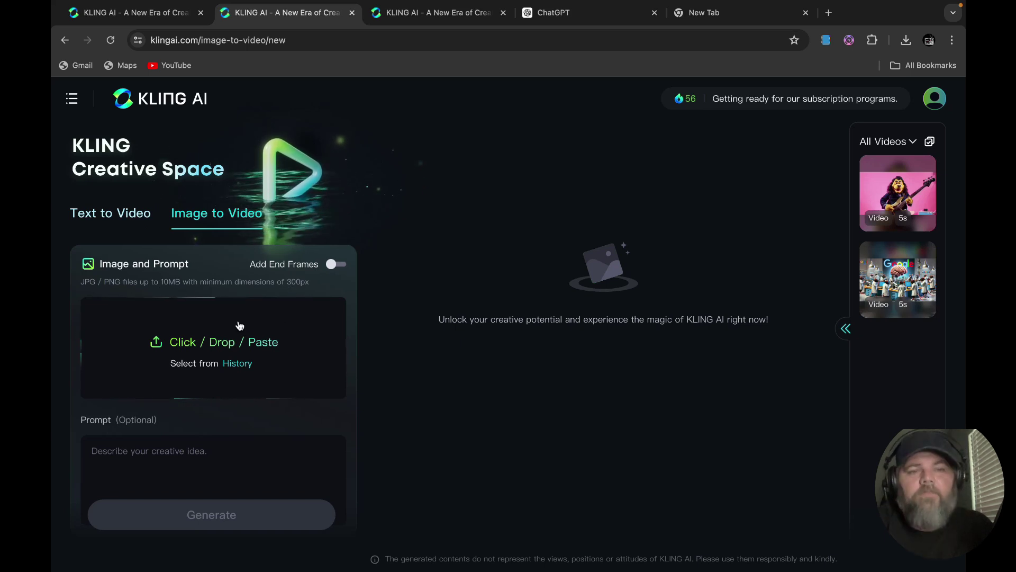
click(211, 344)
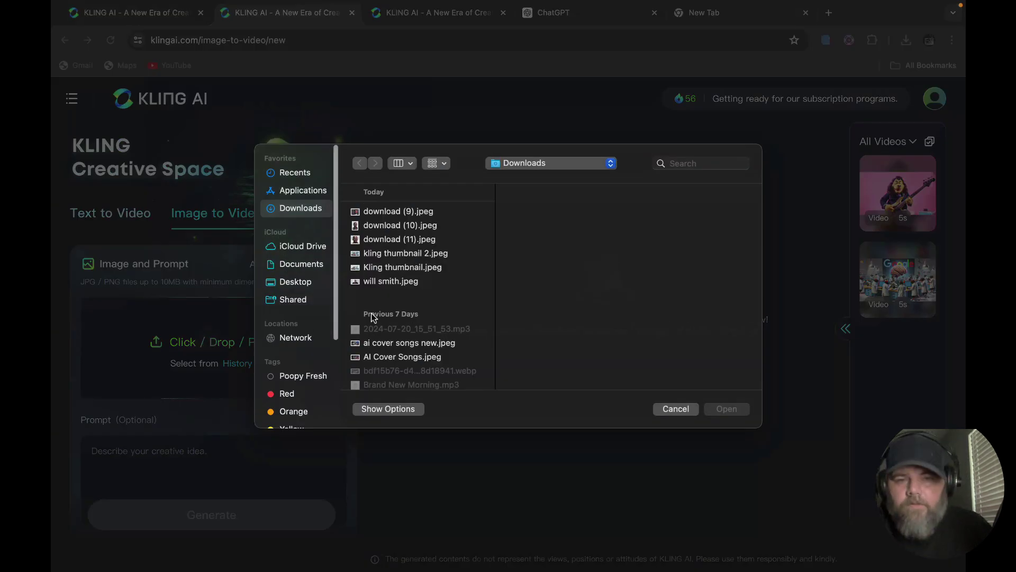
scroll(418, 343, down, 10)
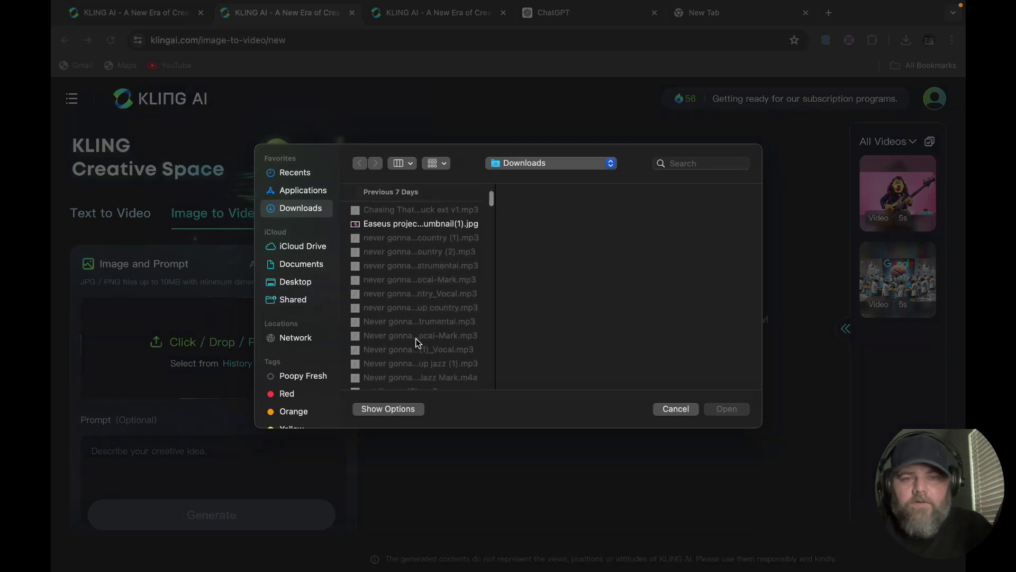
scroll(418, 343, down, 1)
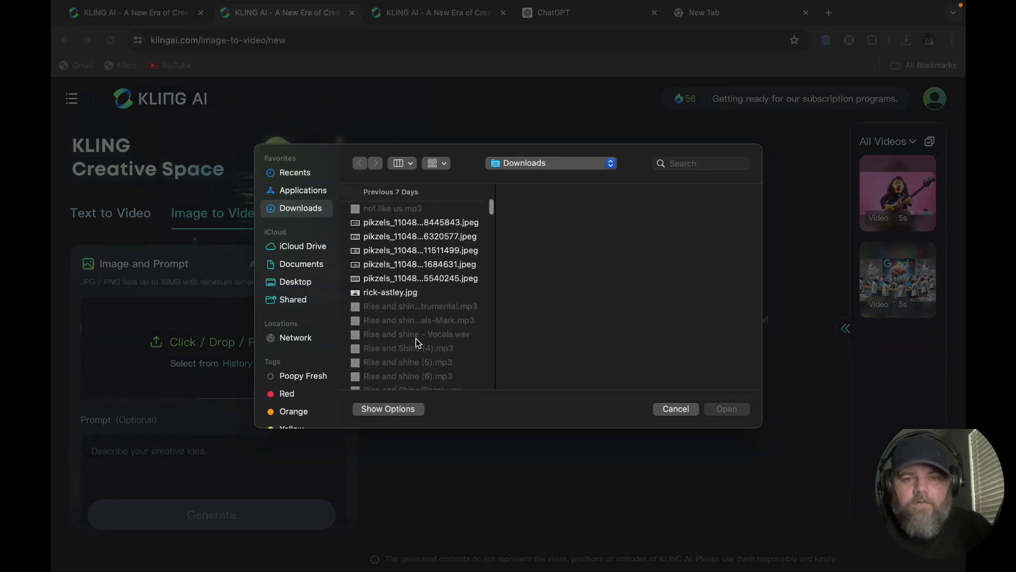
click(412, 294)
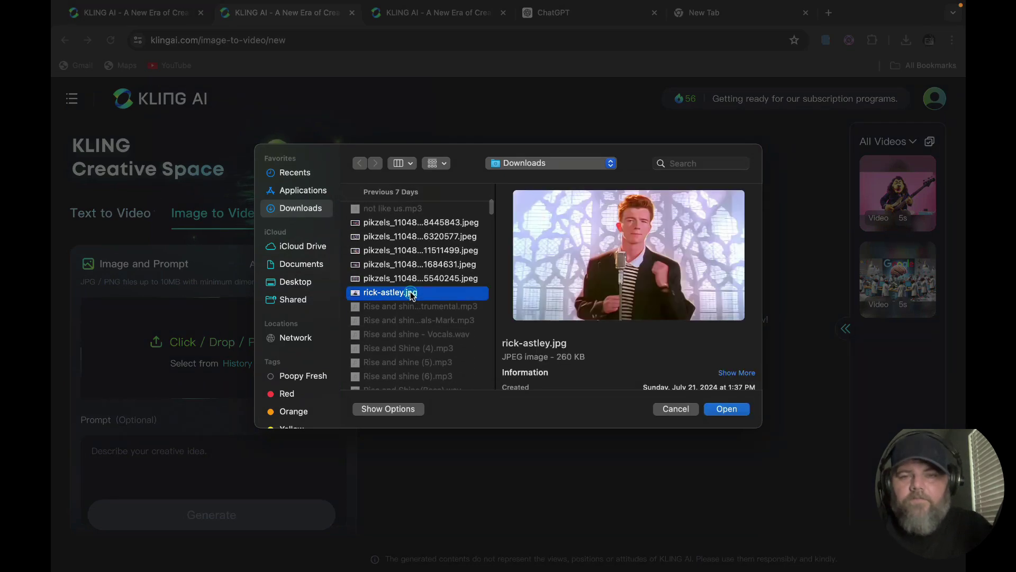
click(727, 409)
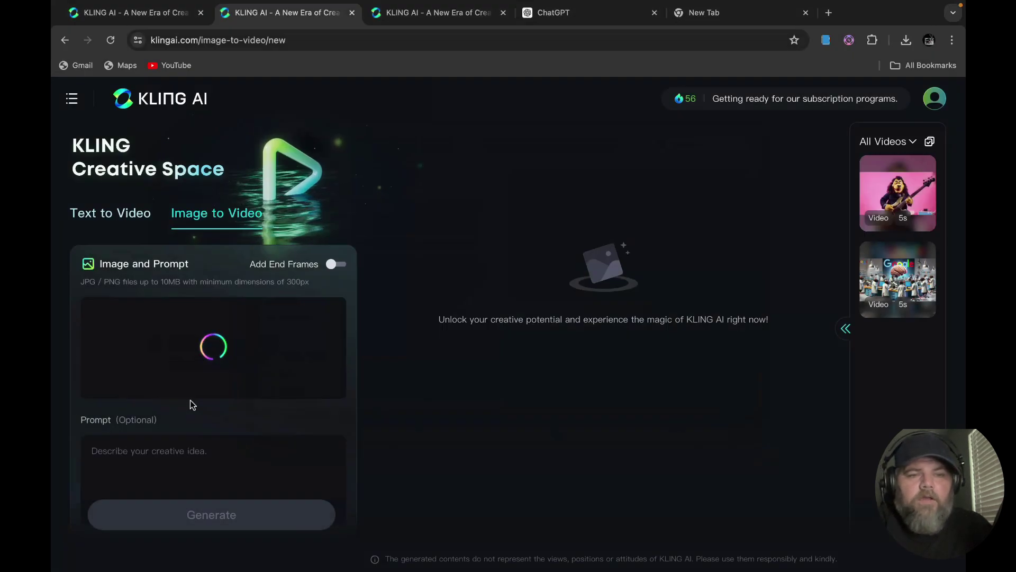
scroll(196, 450, down, 1)
Step: Enter the cheese burger prompt for the Rick Astley image
scroll(198, 451, down, 3)
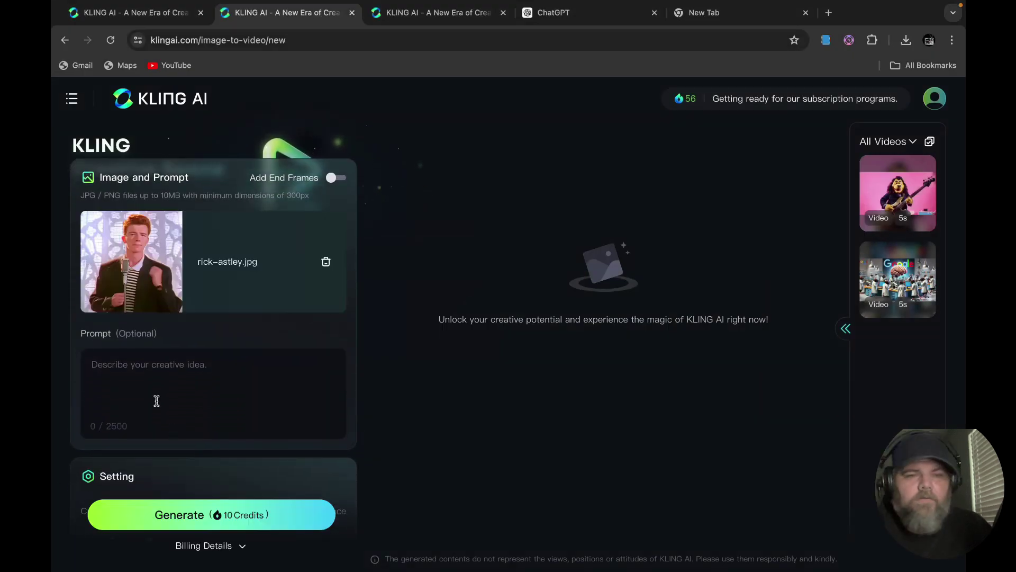
click(118, 396)
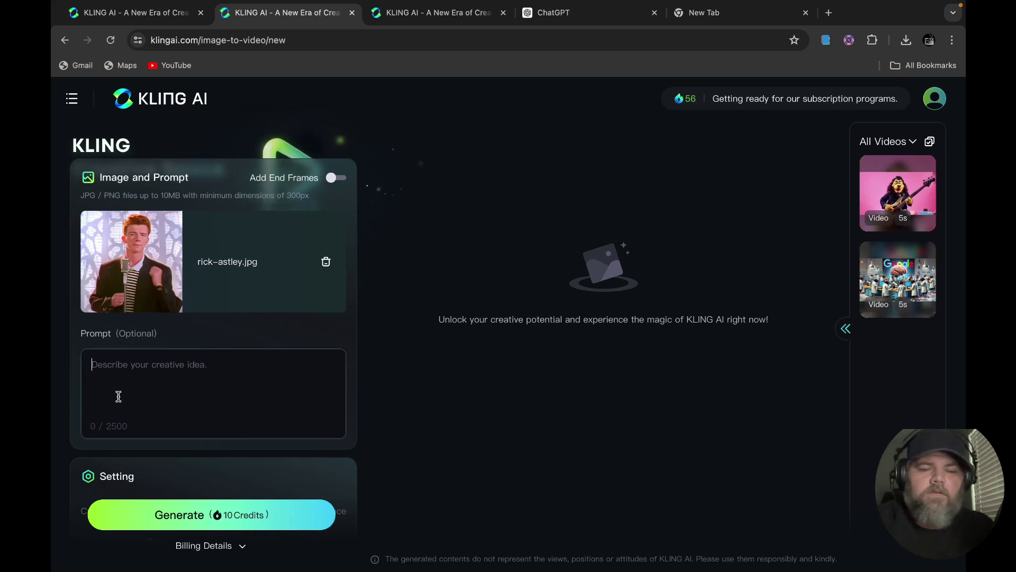
text(Eats a c)
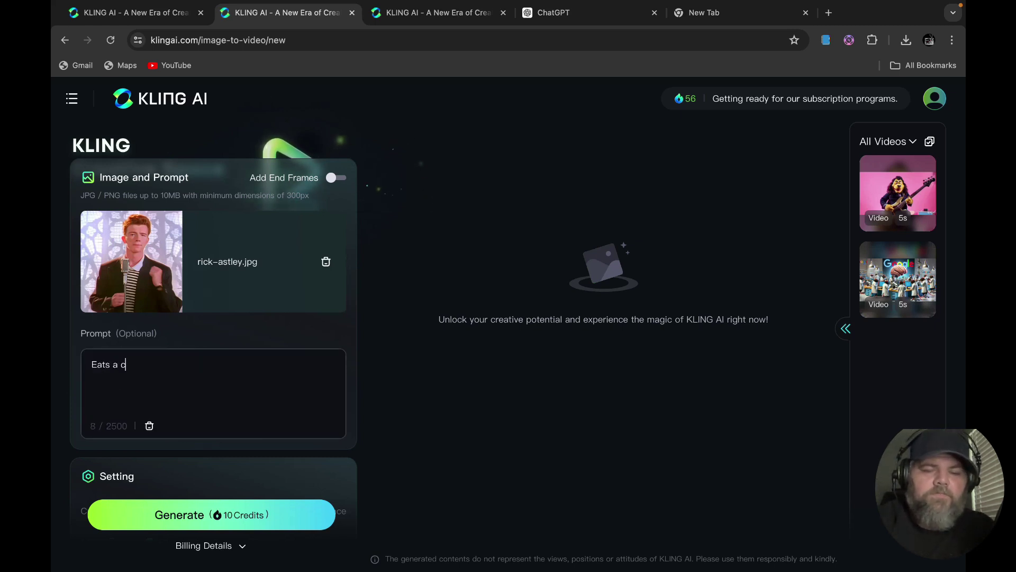
text(heese bur)
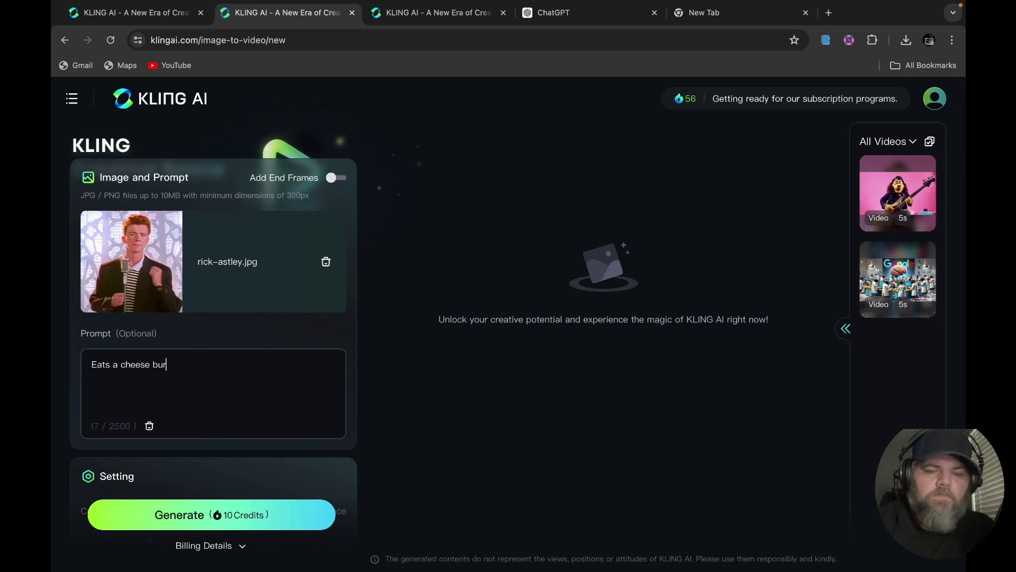
Step: Push the Creativity/Relevance balance fully to relevance and generate the clip
scroll(326, 339, down, 4)
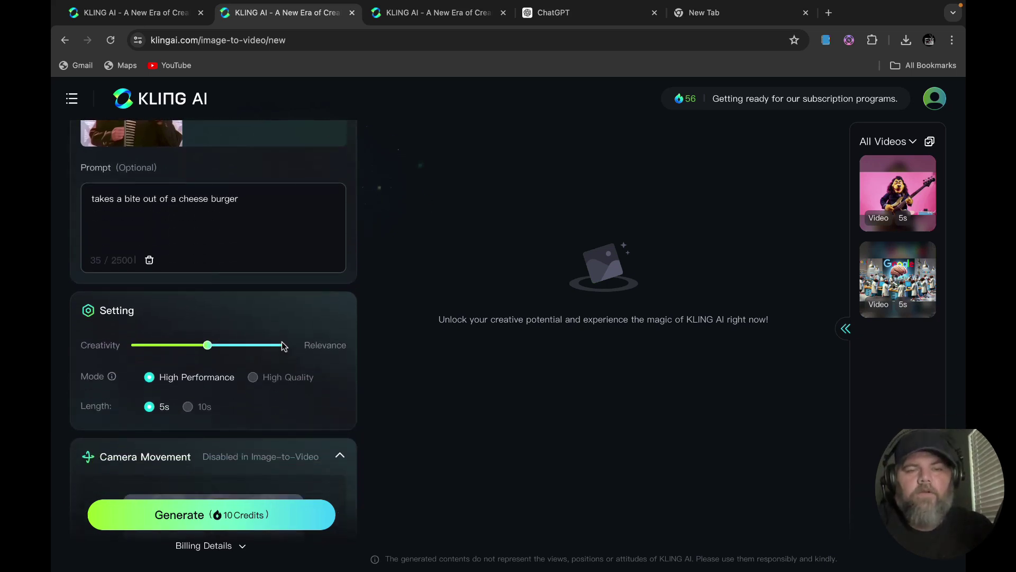
click(283, 346)
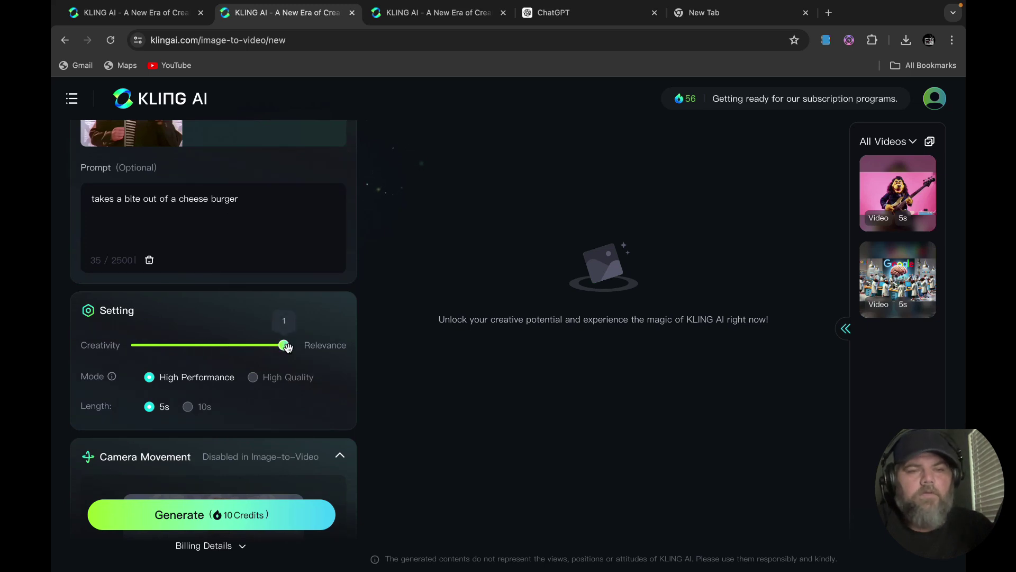
click(259, 377)
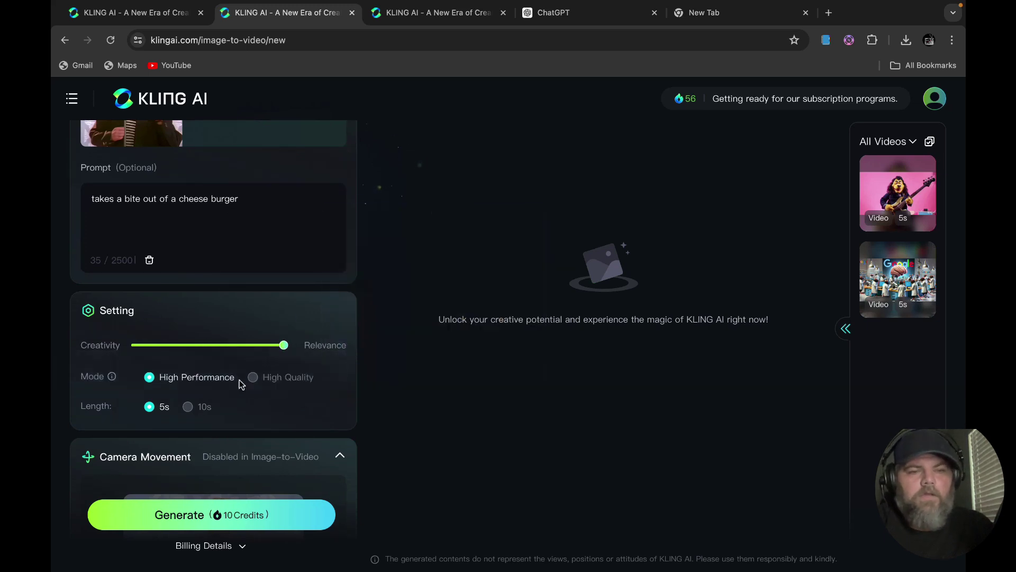
scroll(300, 421, down, 5)
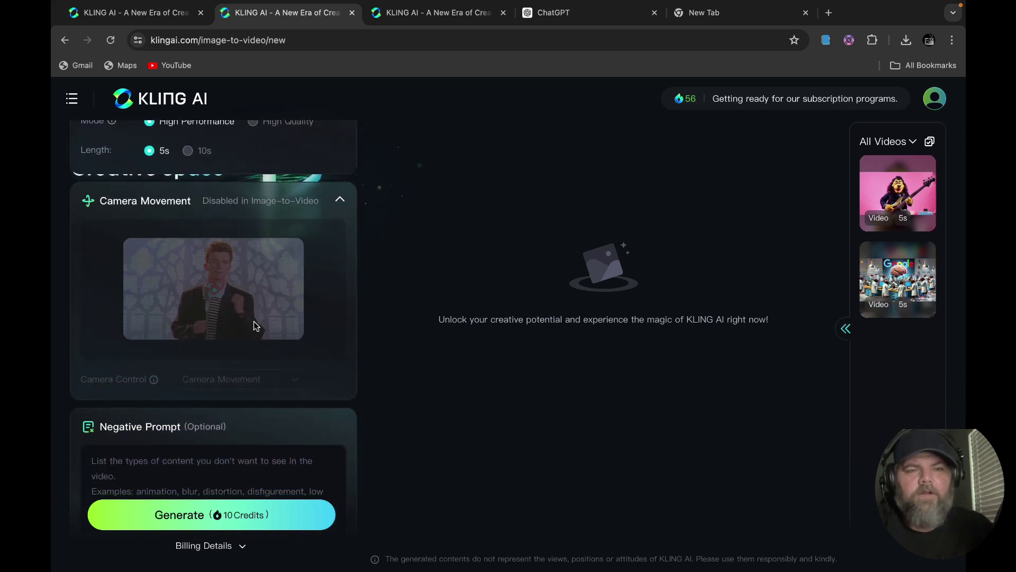
scroll(287, 388, down, 2)
scroll(287, 388, up, 3)
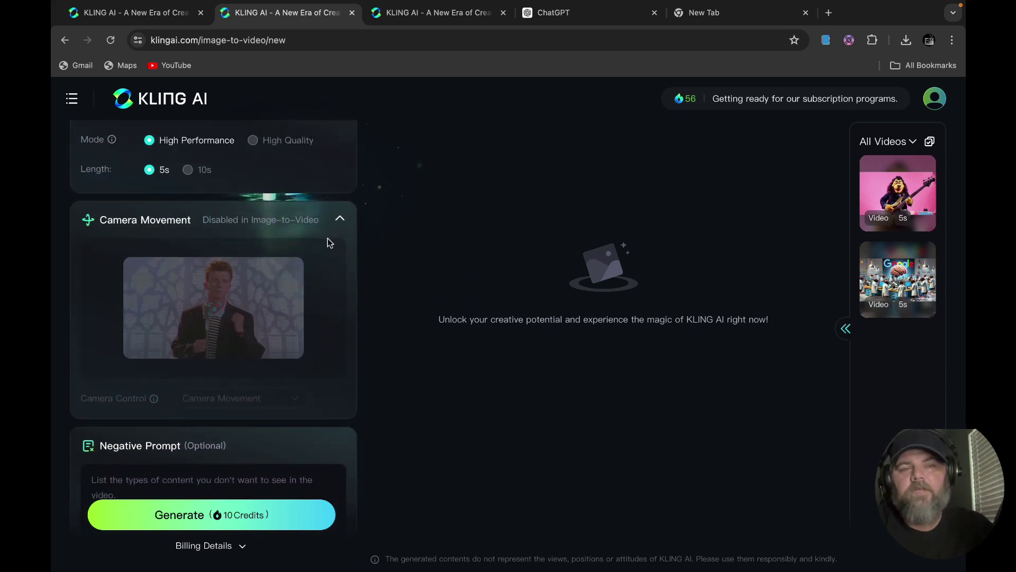
scroll(291, 420, down, 3)
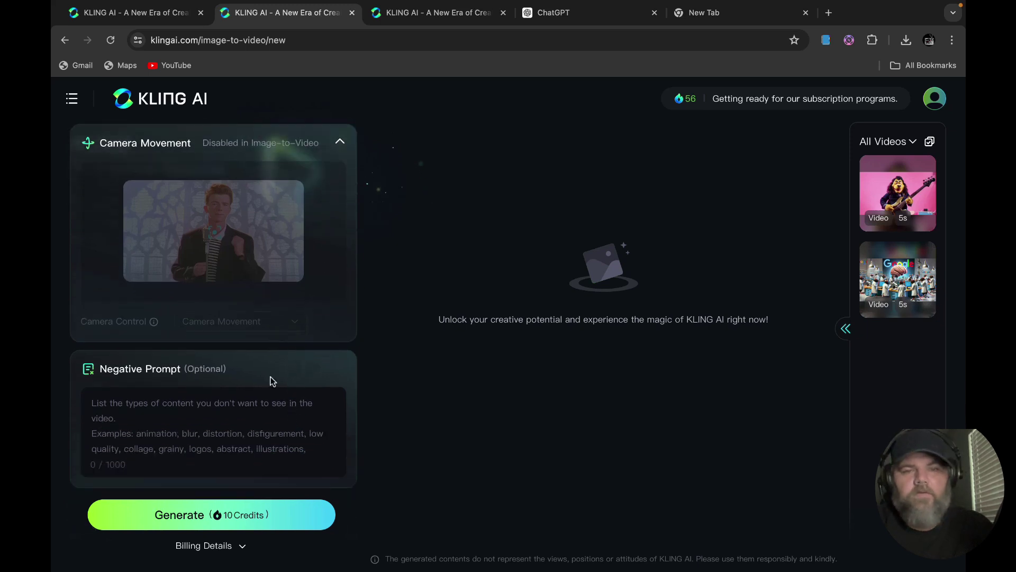
click(230, 513)
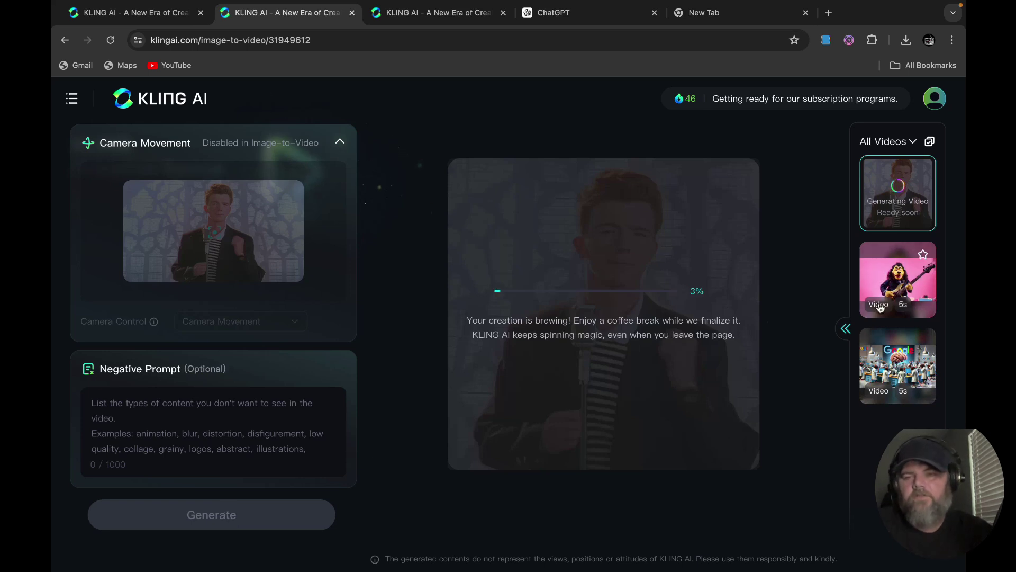
Step: Open and play the finished muppet bassist clip, then download it from its options menu
click(895, 280)
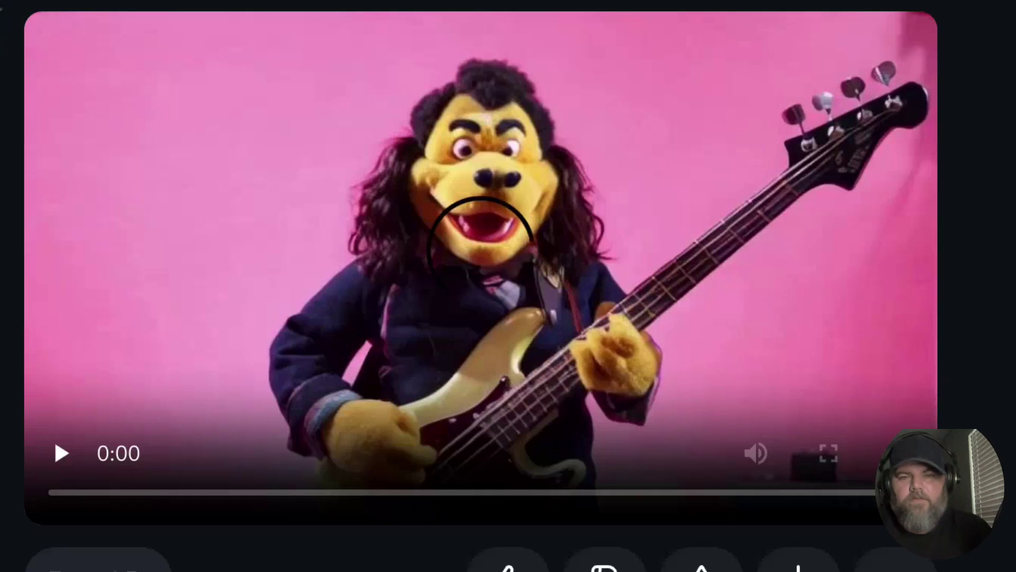
click(54, 439)
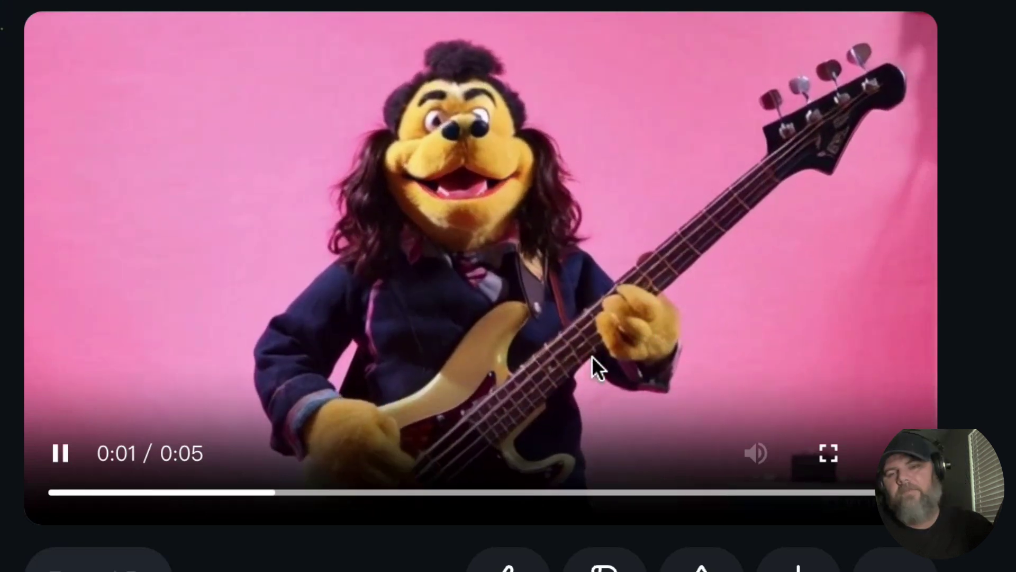
click(826, 460)
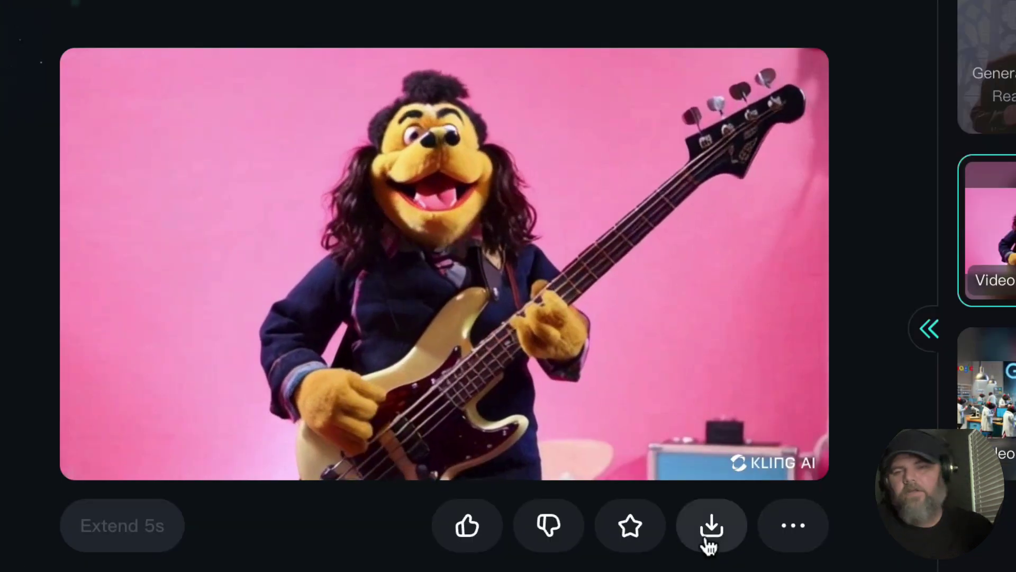
click(709, 544)
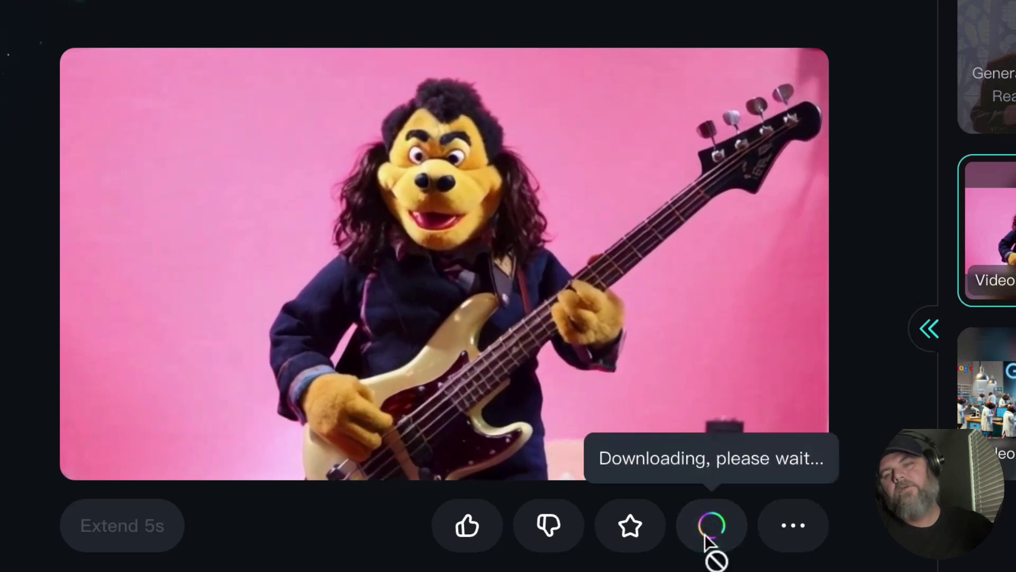
click(808, 539)
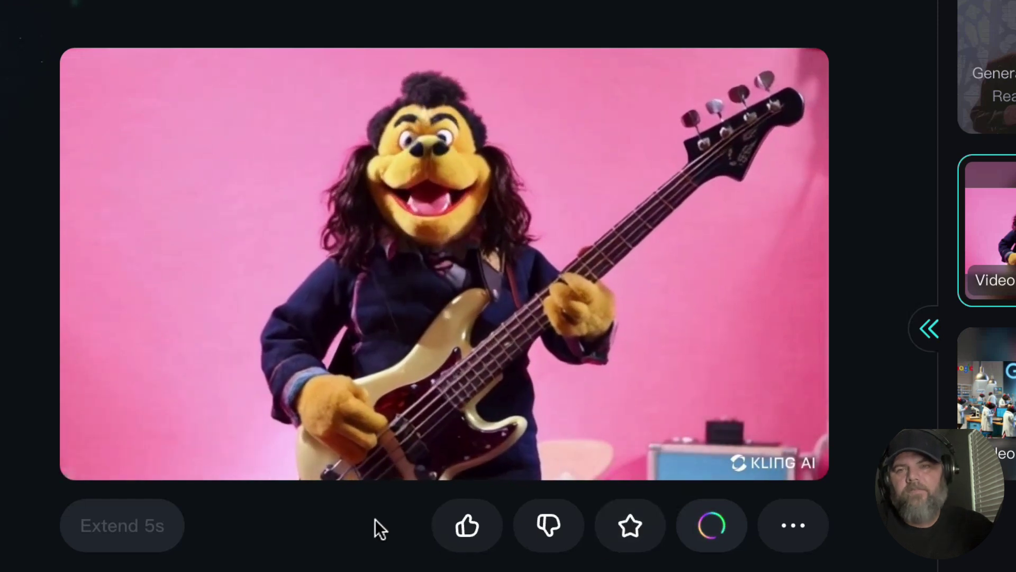
Step: Pause the playing video and dismiss the sign-in prompt to get back to the assets list
mouse_move(749, 329)
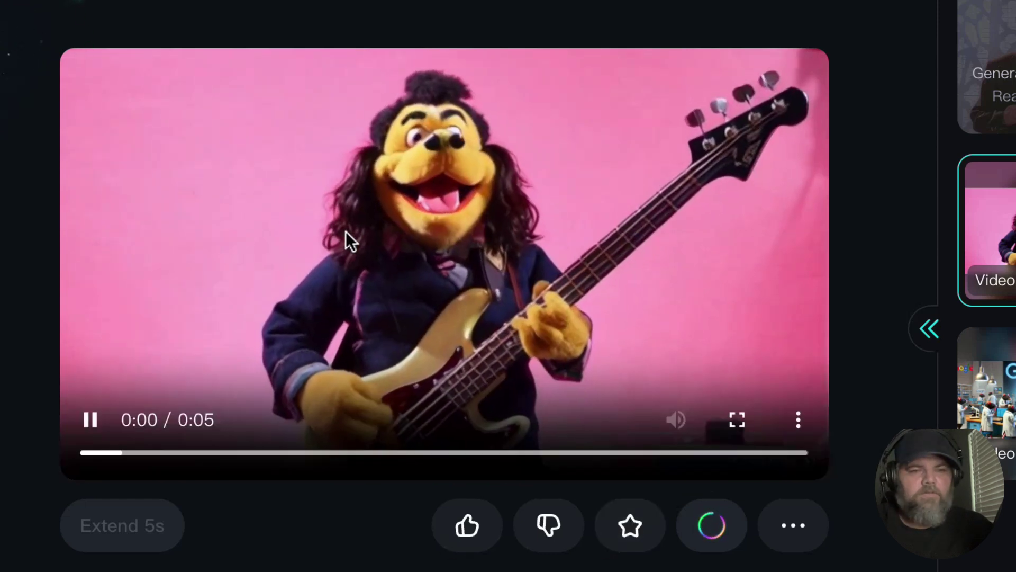
click(359, 212)
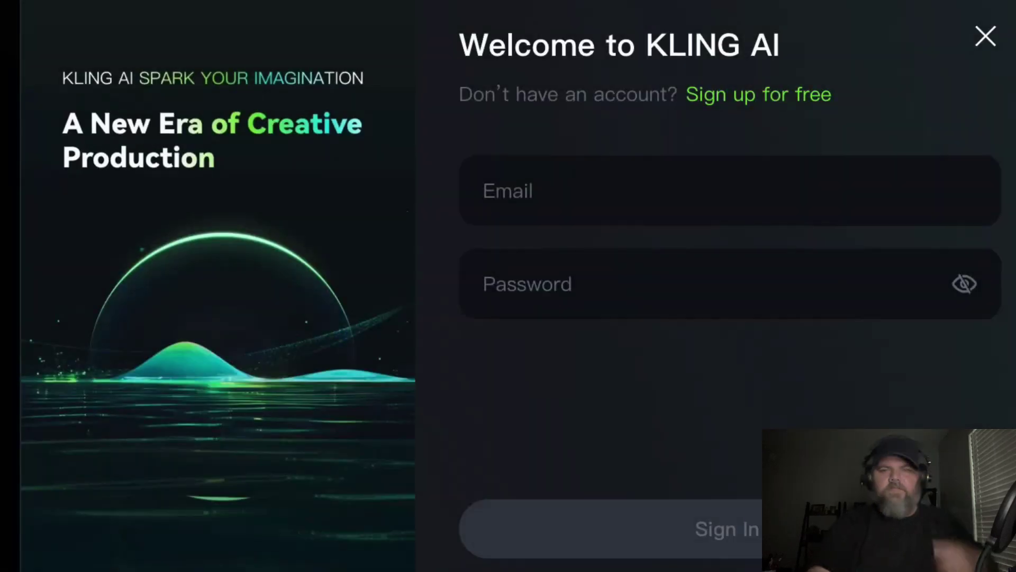
click(985, 40)
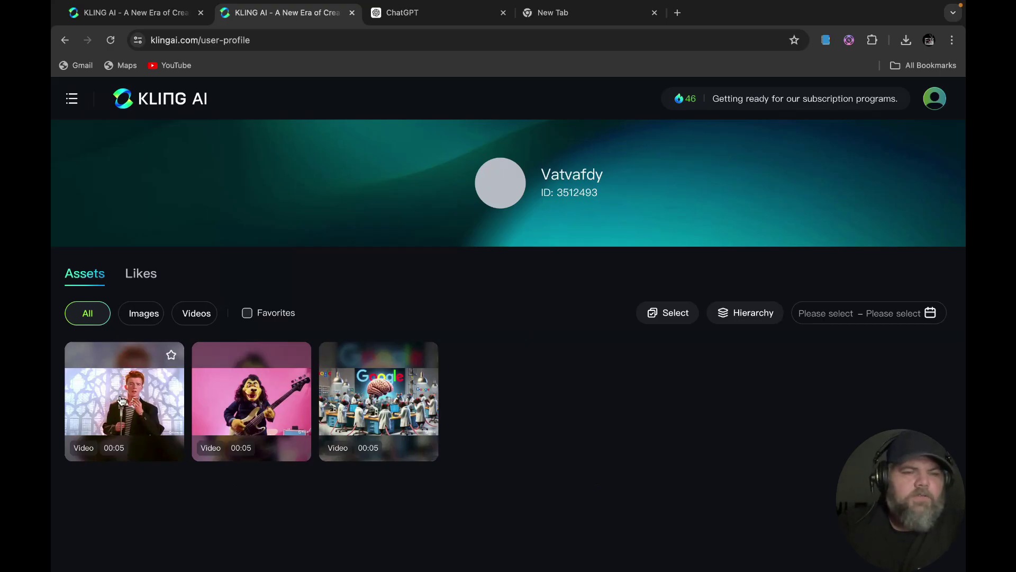
click(122, 401)
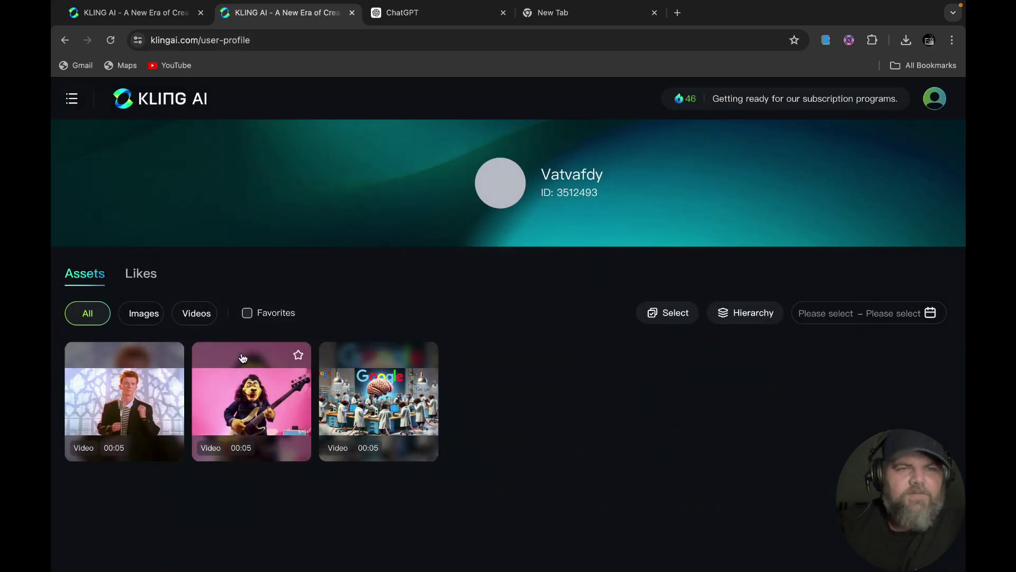
mouse_move(74, 101)
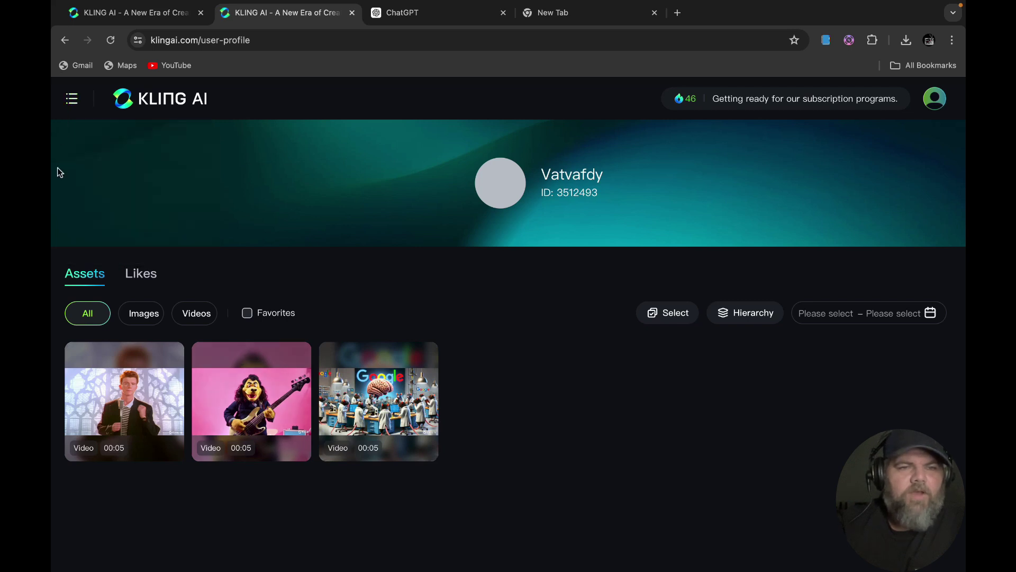
Step: Filter assets to Videos, then open AI Videos on the Image to Video tab
click(193, 316)
mouse_move(69, 99)
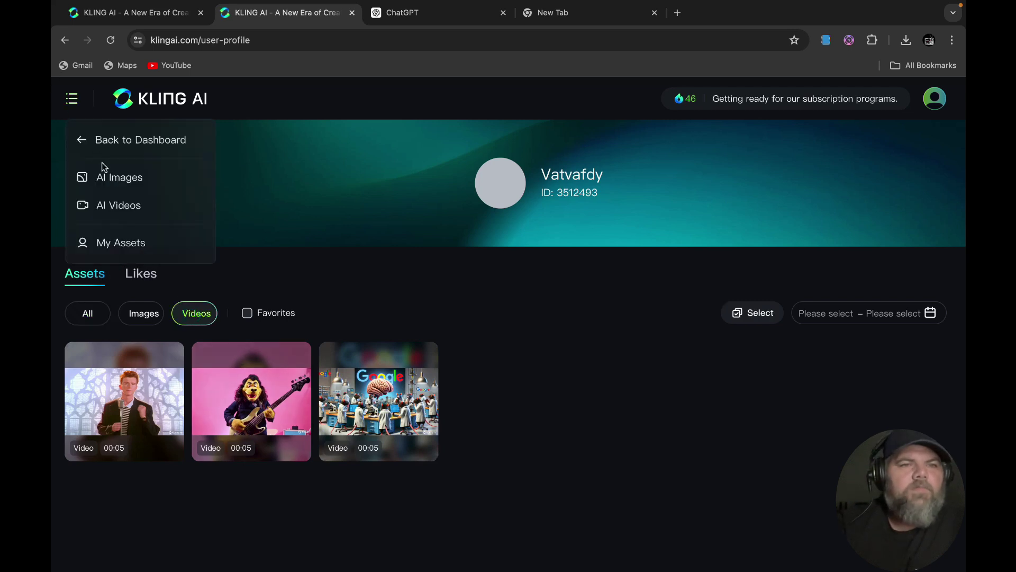
click(120, 203)
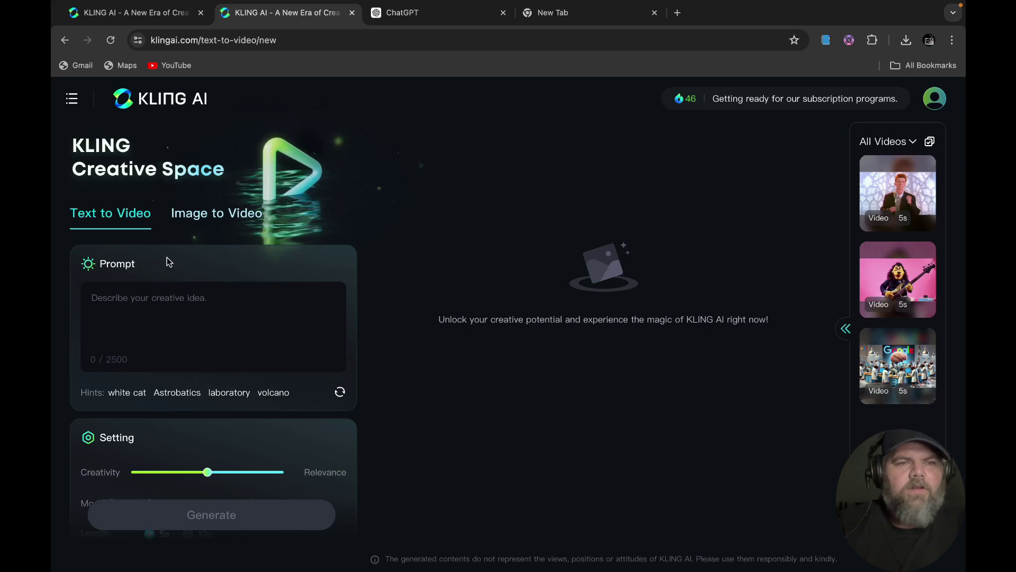
click(231, 214)
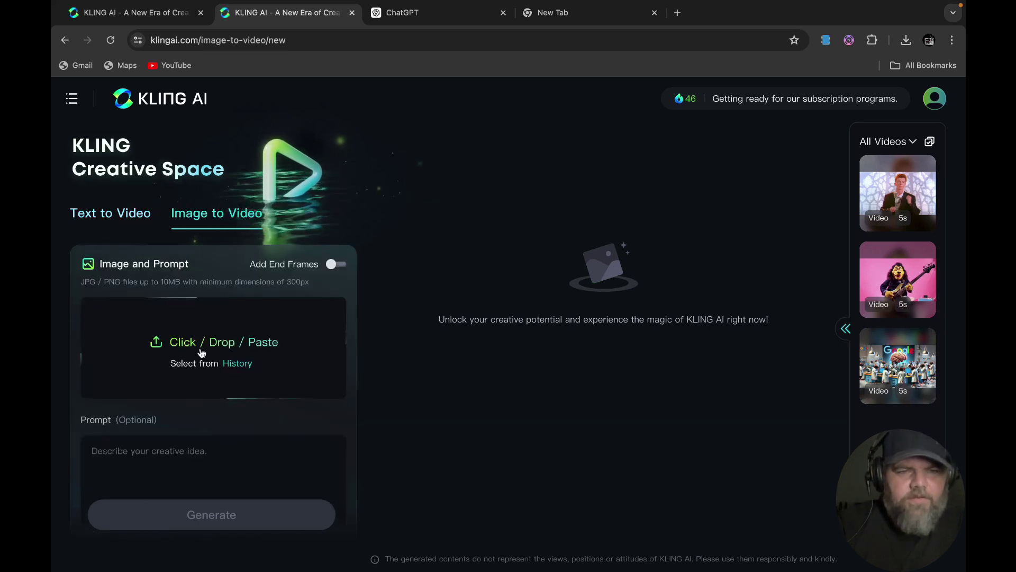
Step: Upload today's Space Balls screenshot from the iCloud Desktop Space Balls folder
click(185, 342)
click(296, 281)
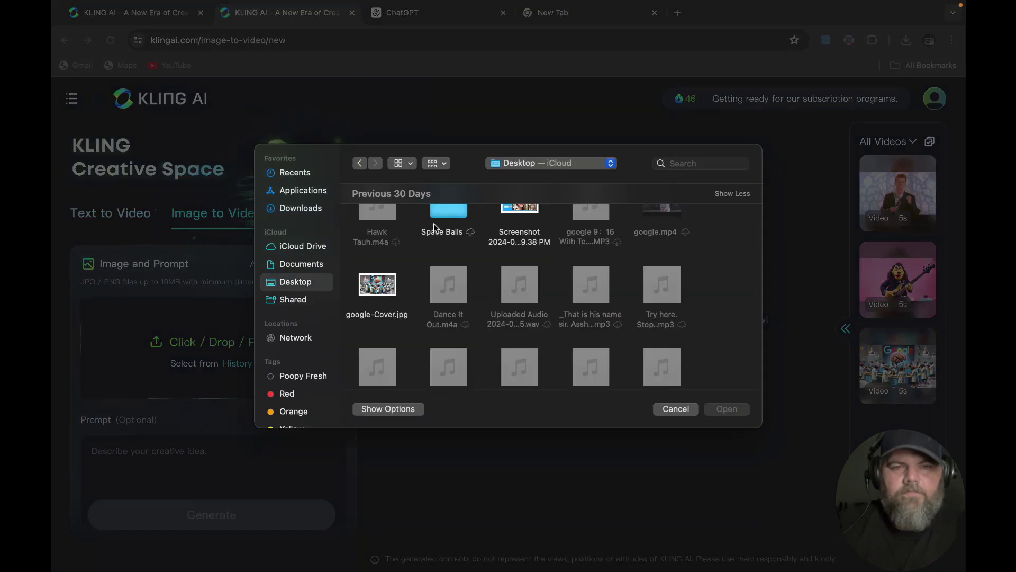
double_click(446, 214)
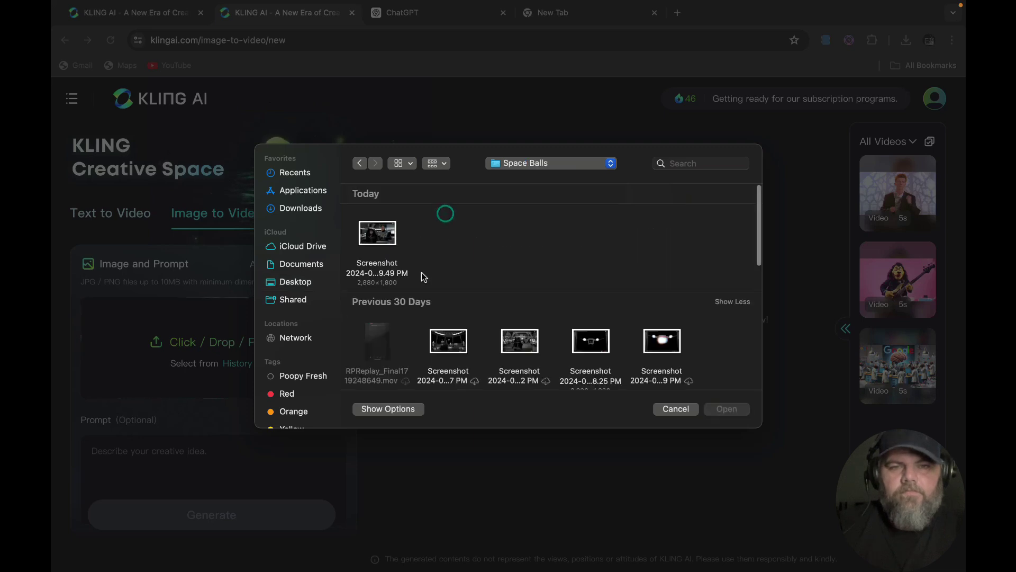
scroll(476, 337, down, 3)
scroll(475, 337, up, 3)
click(385, 237)
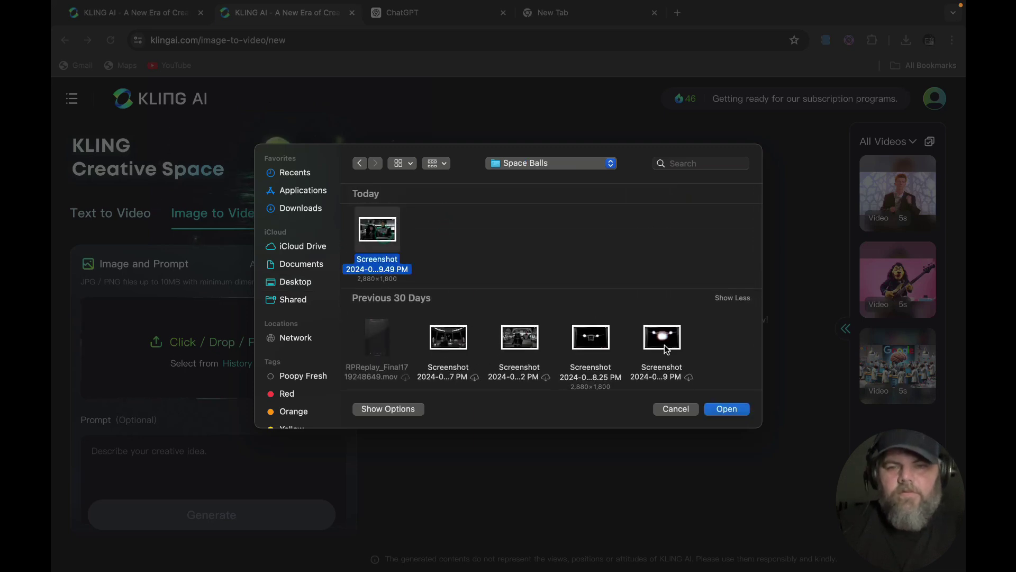
click(721, 409)
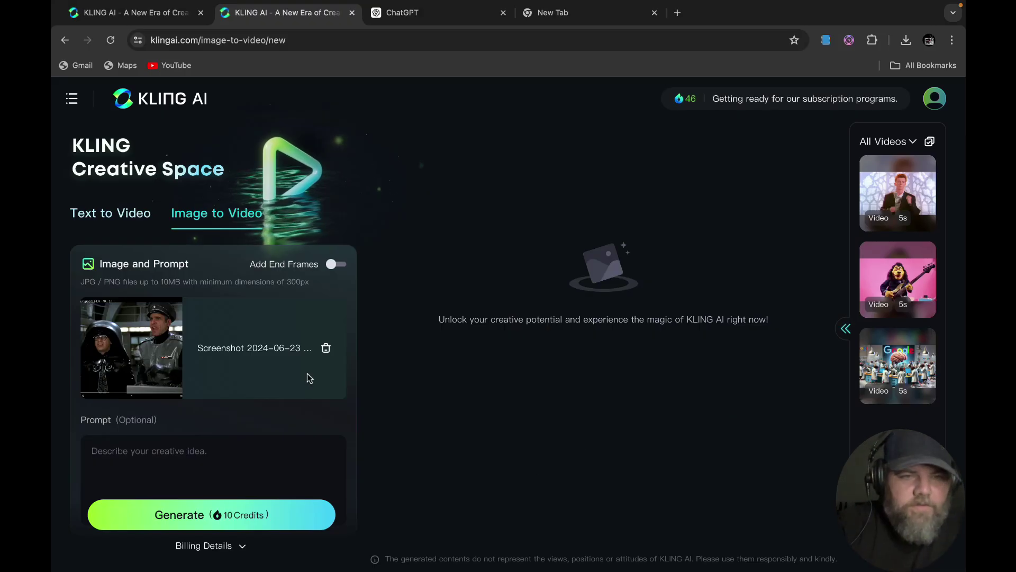
Step: Replace the old prompt 'high five each other' with 'eat ice cream'
scroll(241, 385, down, 3)
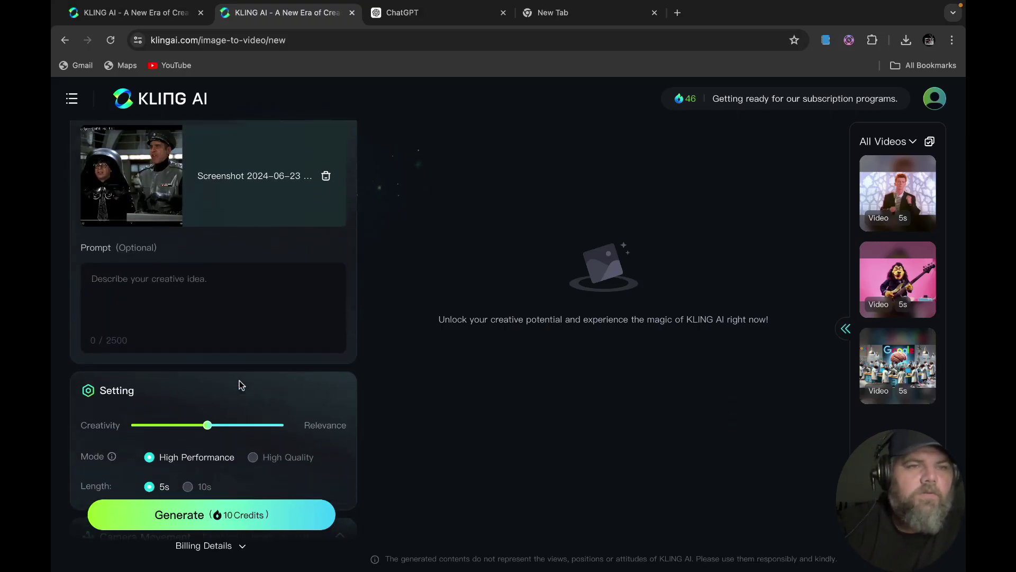
scroll(241, 385, up, 1)
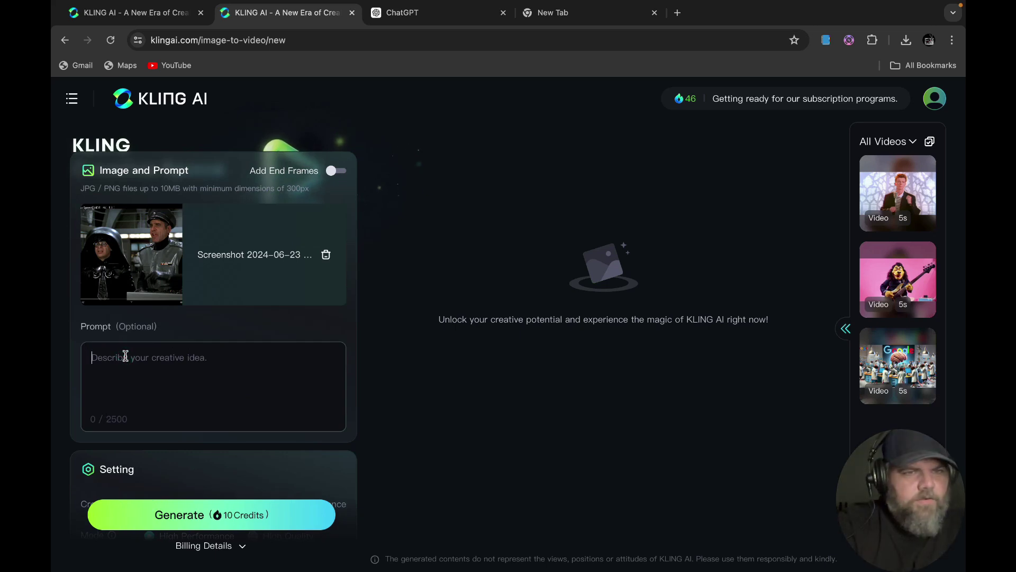
drag(197, 402, 92, 393)
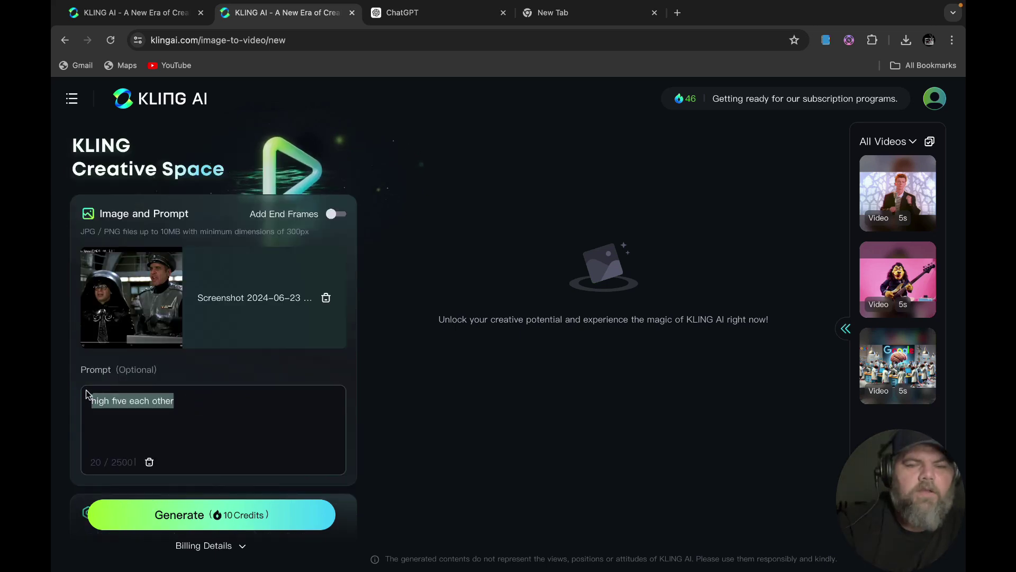
key(BackSpace)
text(eat ice cream)
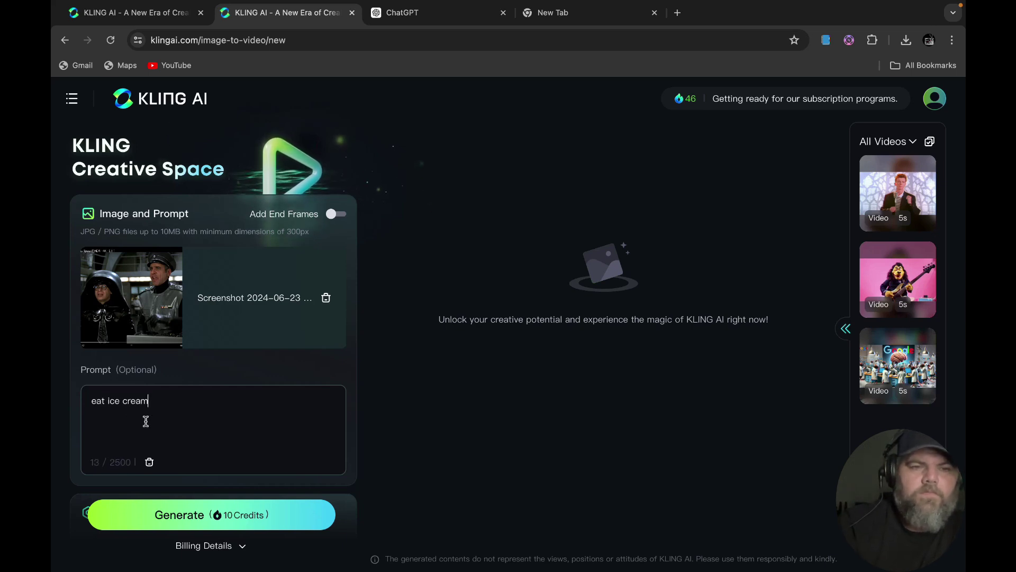
Step: Generate the Space Balls clip for 10 credits
scroll(146, 421, down, 8)
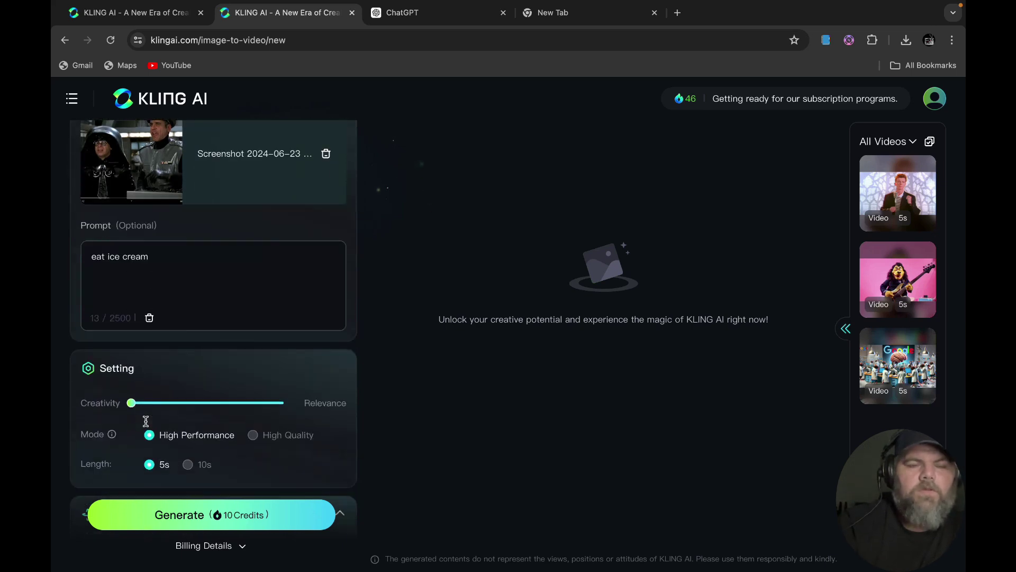
scroll(147, 425, down, 2)
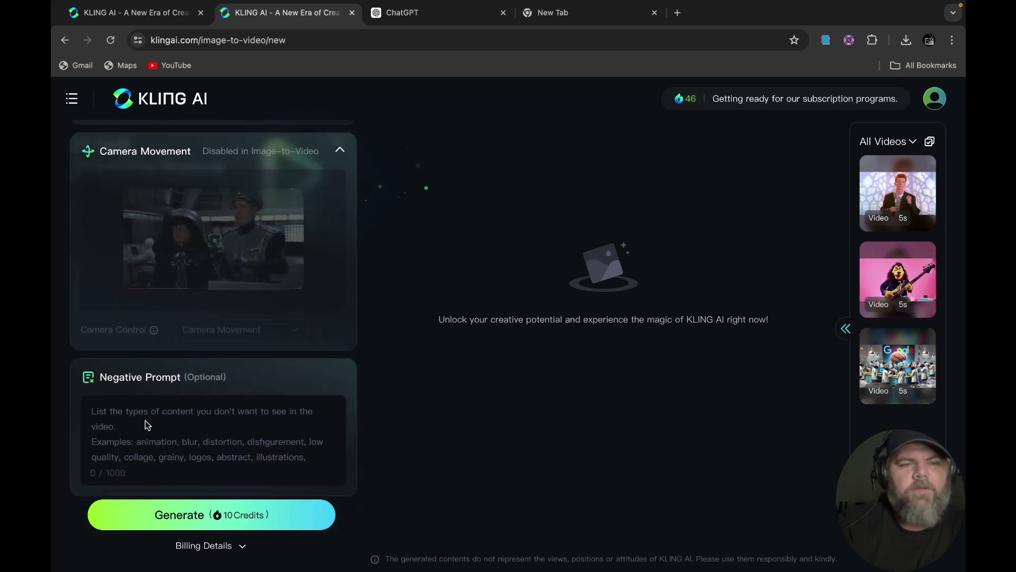
click(226, 513)
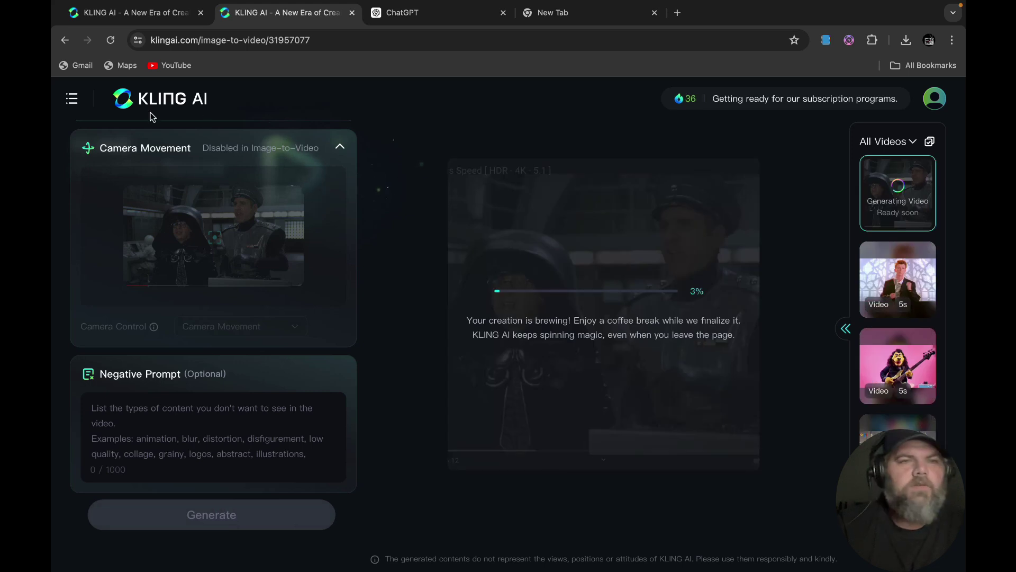
scroll(293, 191, up, 7)
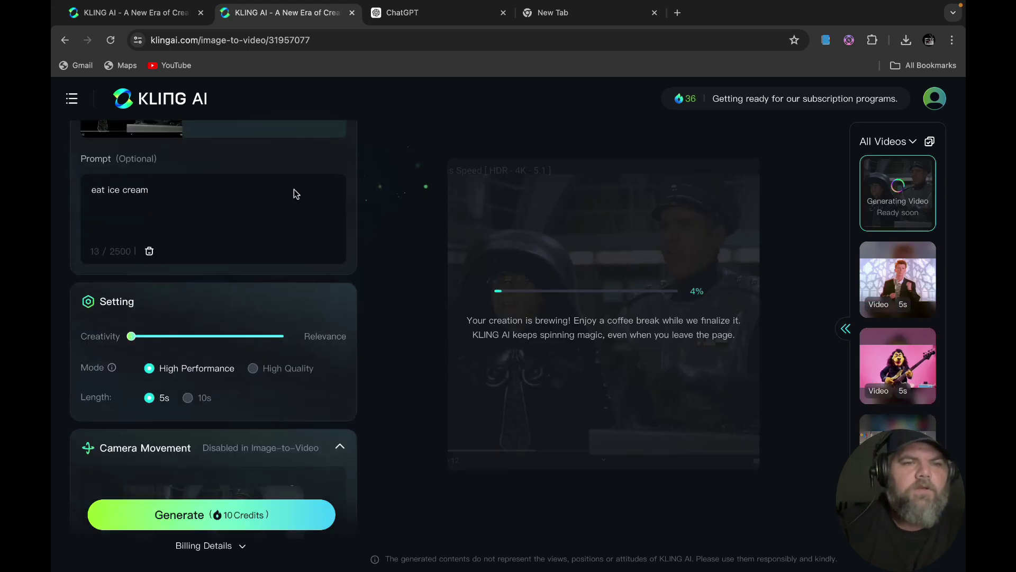
scroll(133, 222, up, 3)
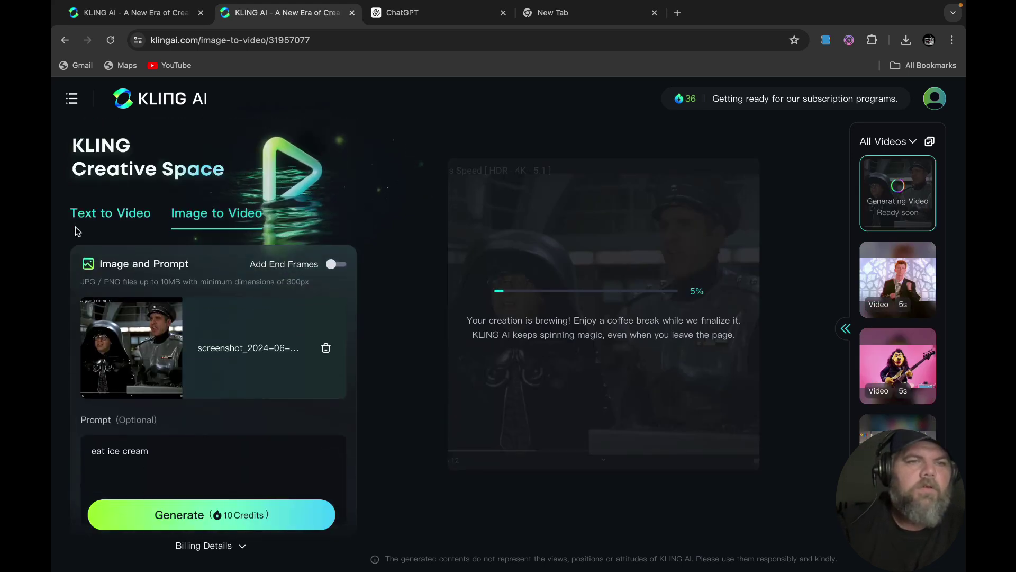
Step: In Text to Video, replace the 'eat ice cream' prompt with 'bigfoot skateboards, in new york city'
click(114, 213)
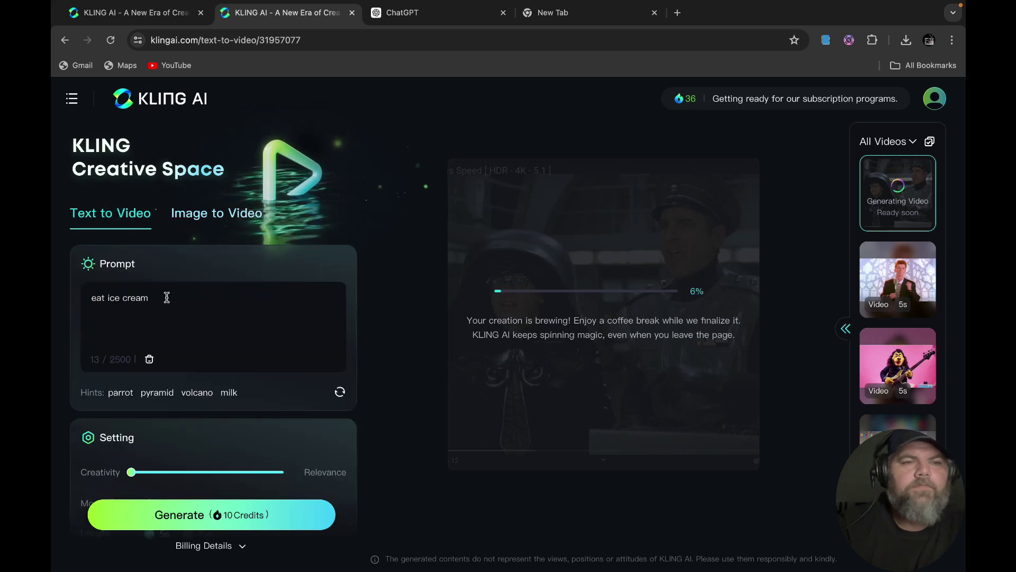
drag(166, 297, 73, 287)
key(BackSpace)
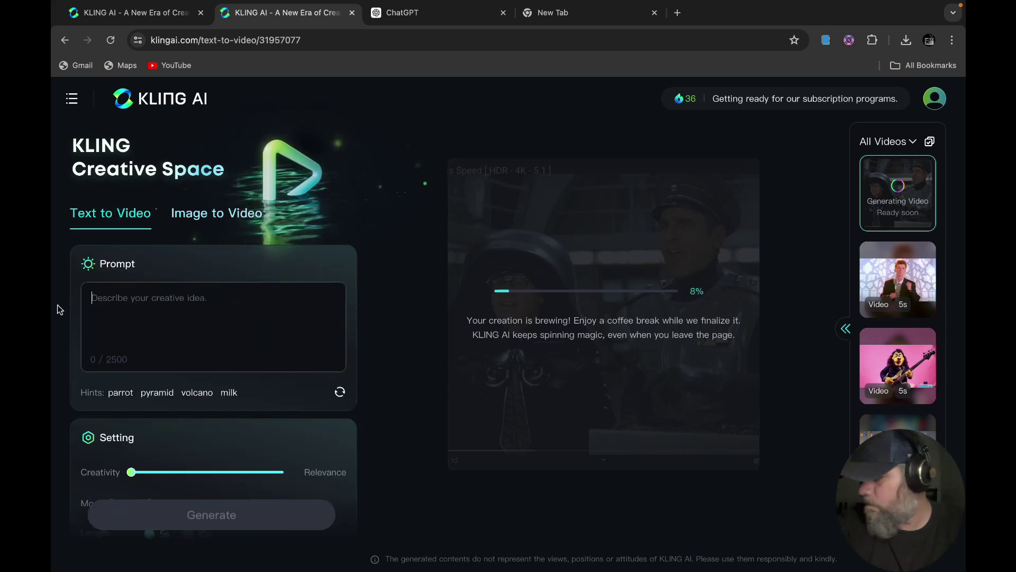
text(big)
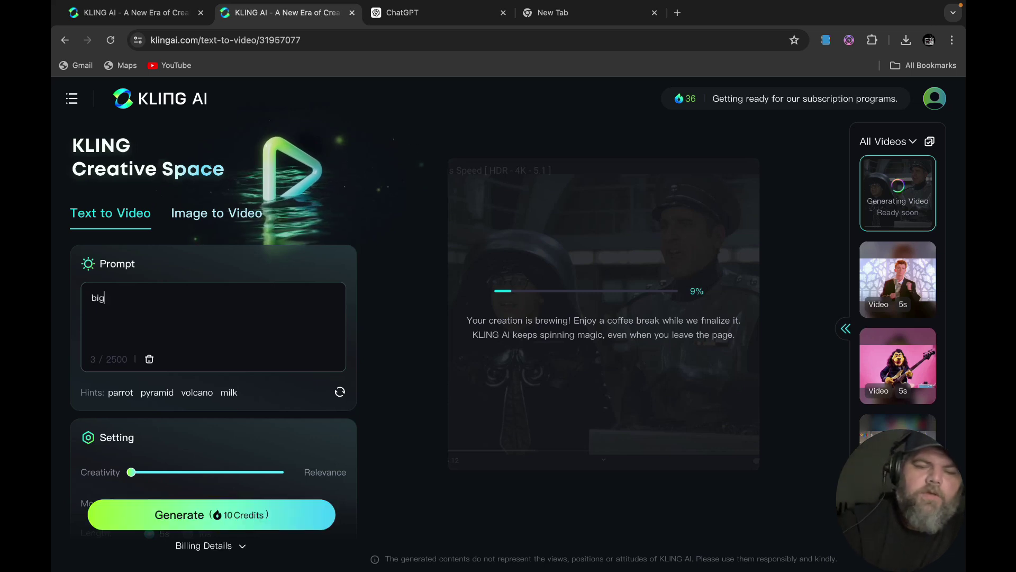
text(foo)
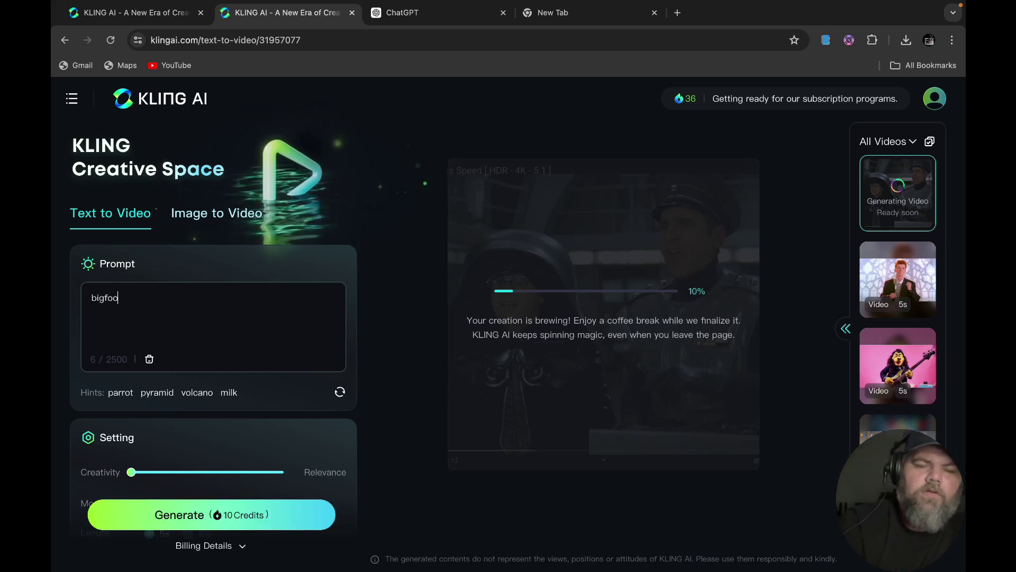
text(t pla)
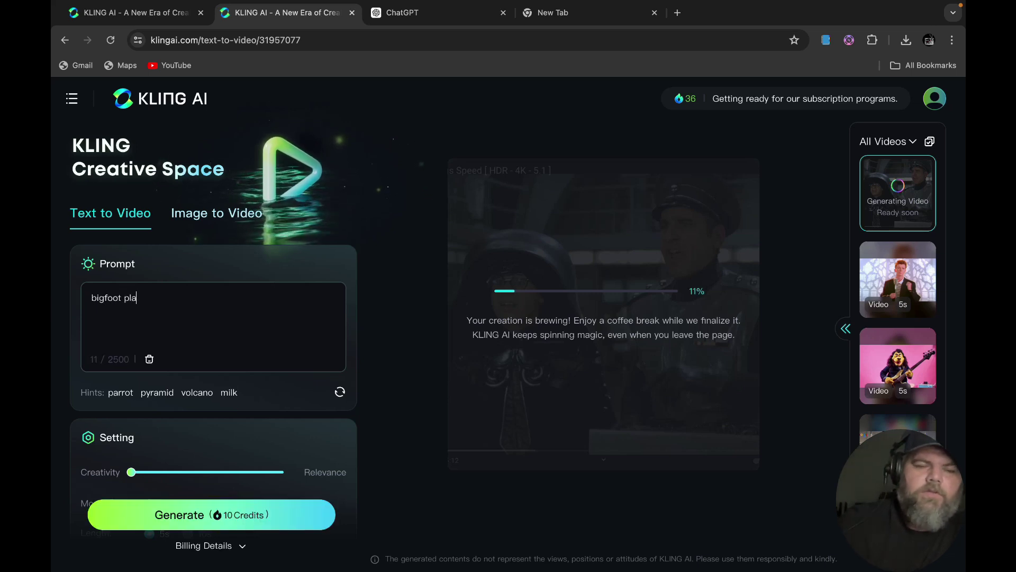
key(BackSpace)
key(BackSpace)
key(BackSpace)
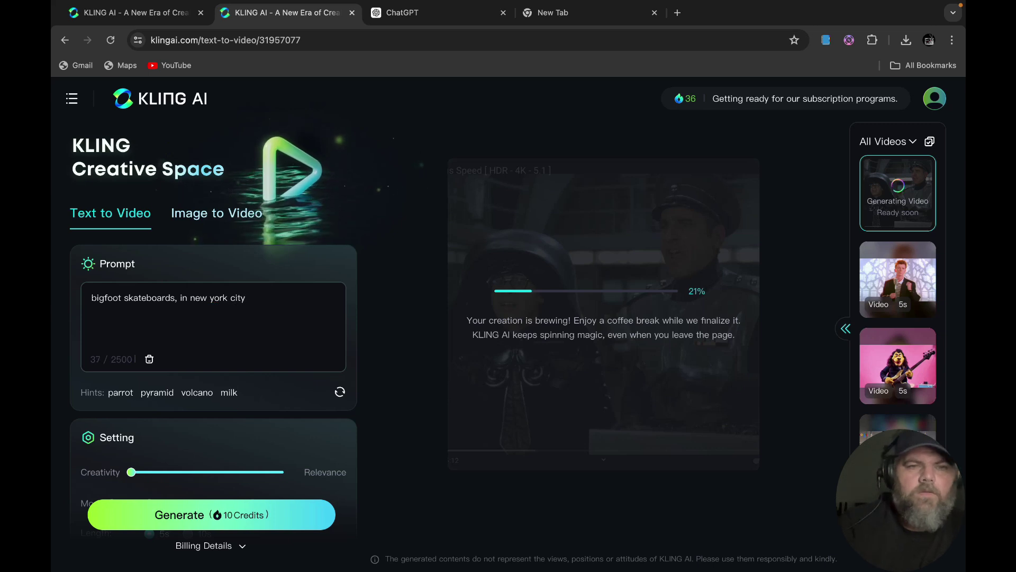
Step: Set Camera Control to Zoom with the zoom strength slider at -10
scroll(236, 397, down, 3)
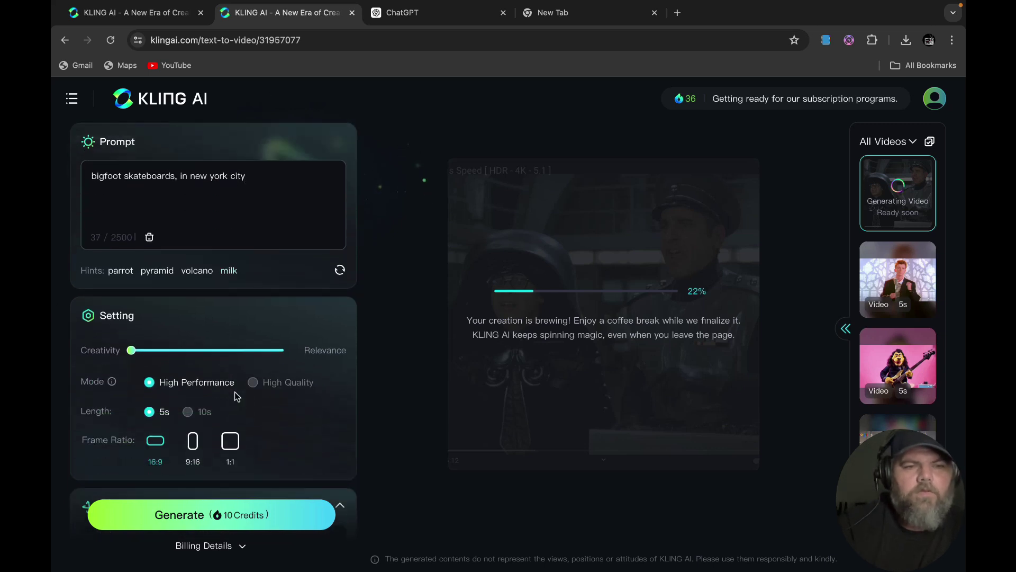
scroll(287, 411, down, 4)
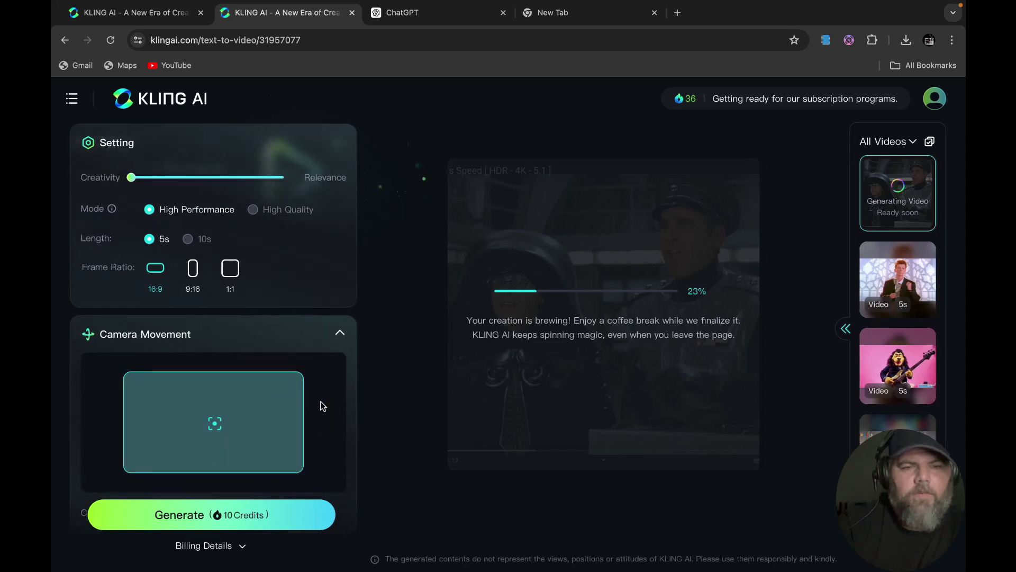
scroll(323, 406, down, 3)
click(280, 408)
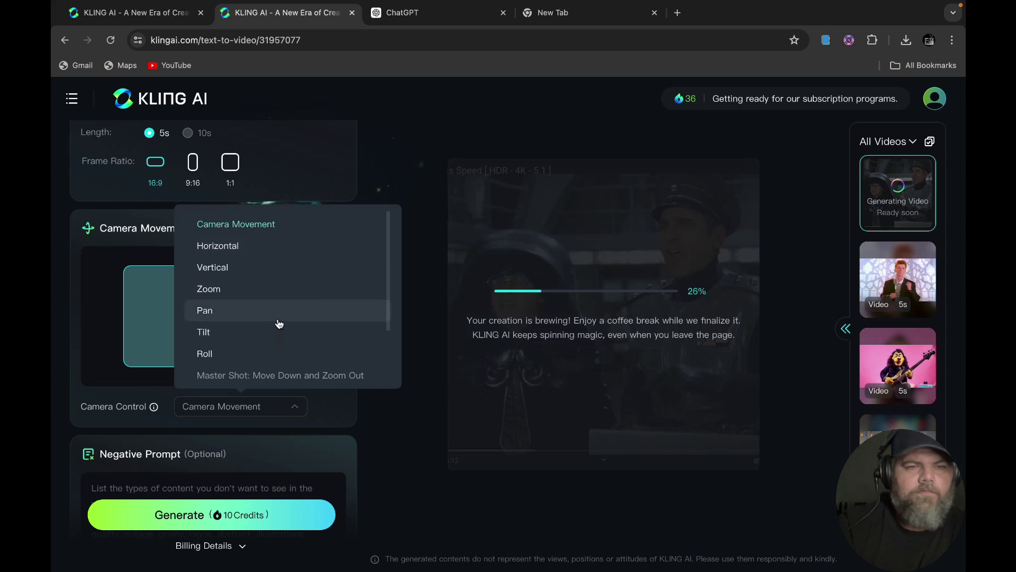
click(312, 294)
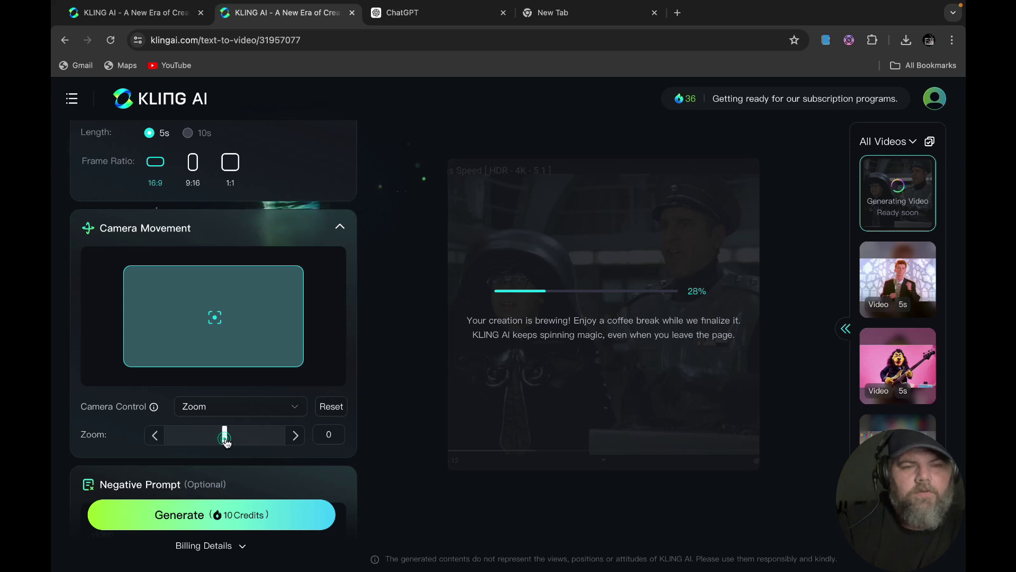
drag(228, 442, 165, 436)
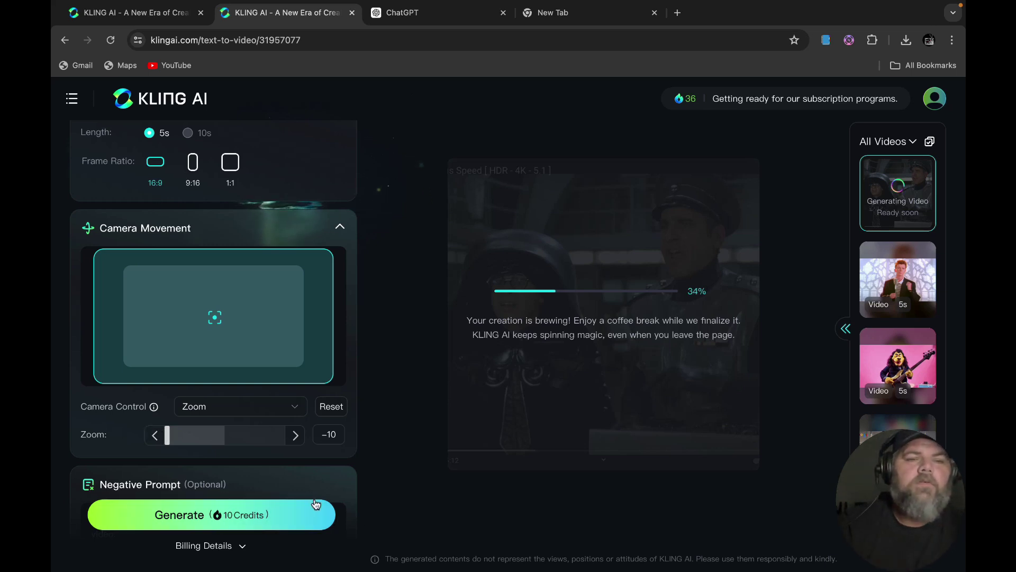
Step: Generate the bigfoot skateboarding video with the zoom-in camera move
scroll(322, 196, up, 3)
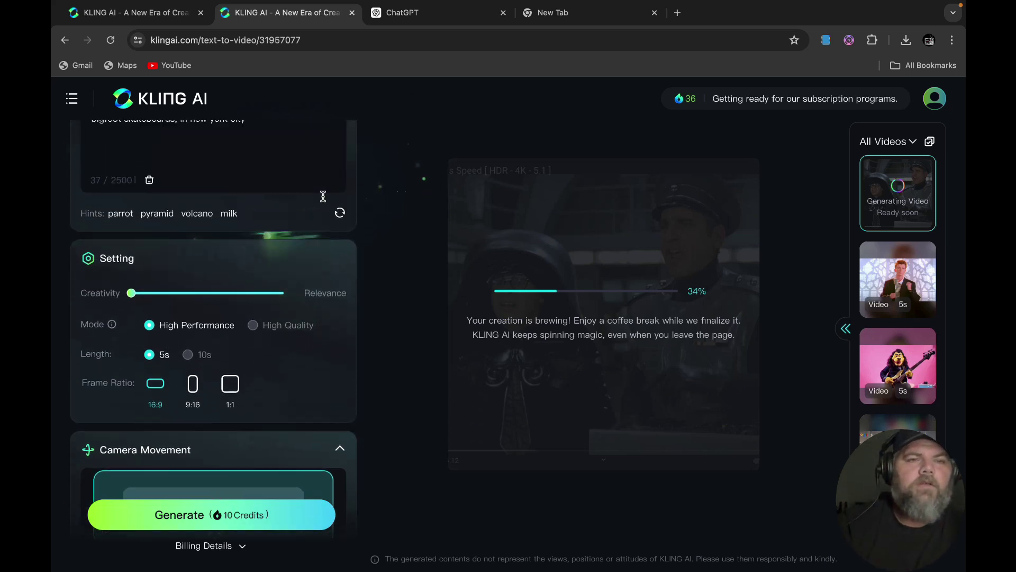
scroll(324, 200, up, 2)
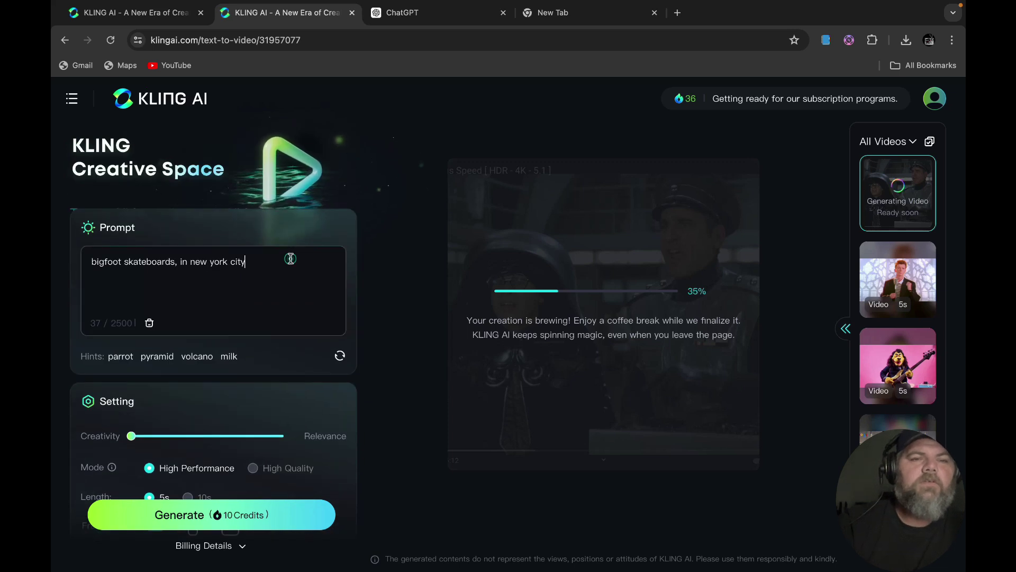
click(255, 512)
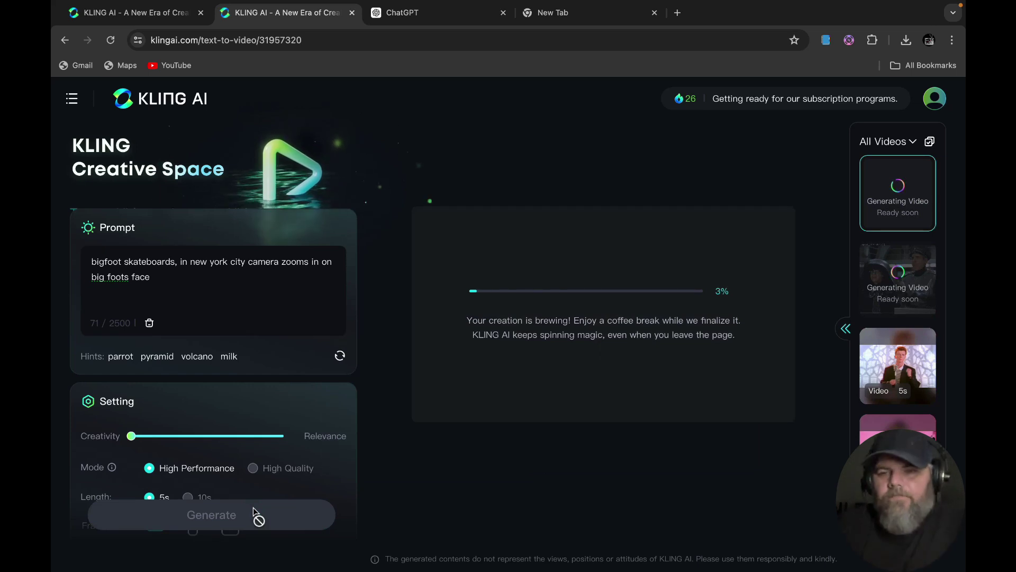
click(74, 98)
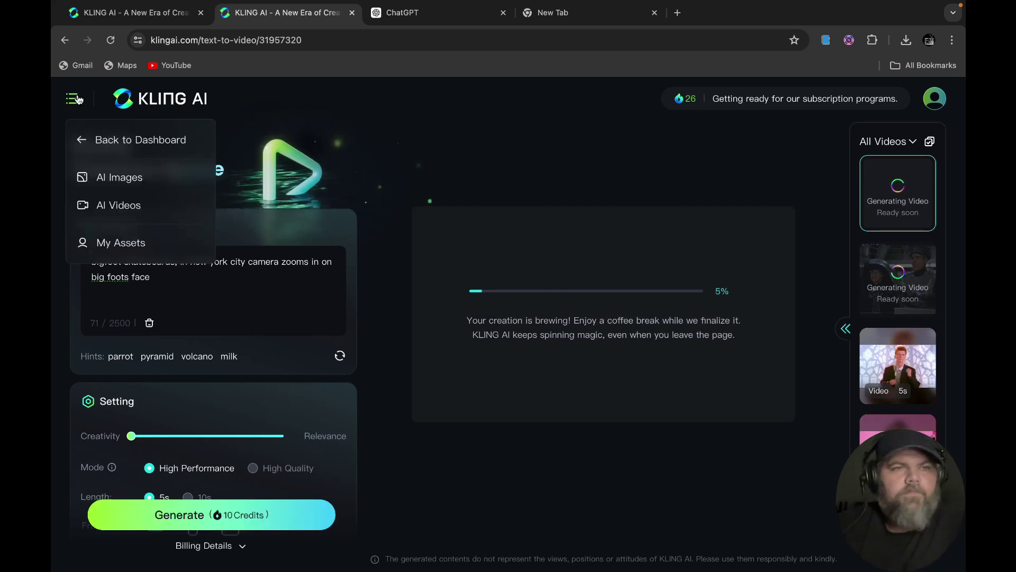
Step: Return to the home dashboard and scroll down through the Gallery
click(114, 141)
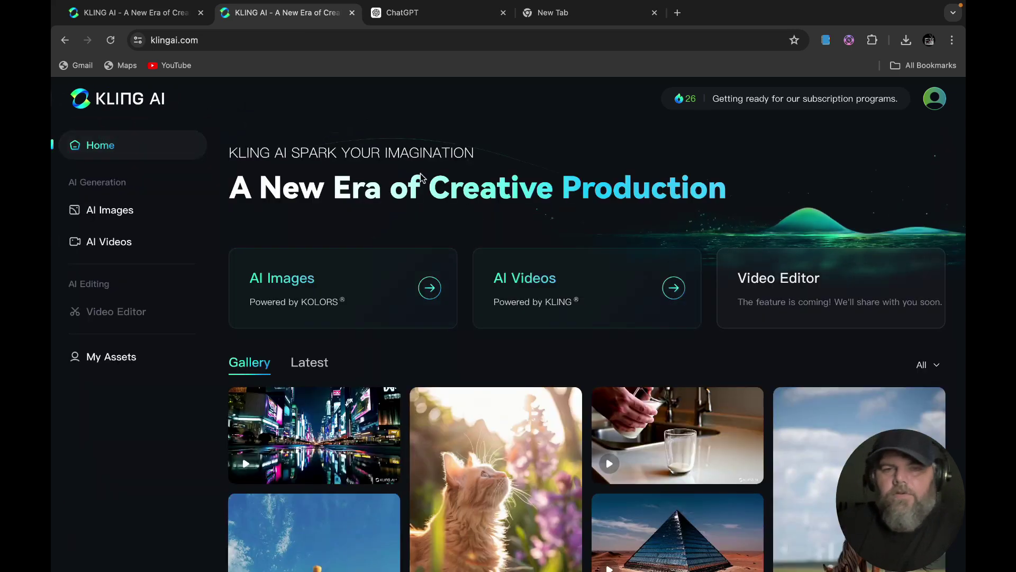
scroll(679, 205, down, 3)
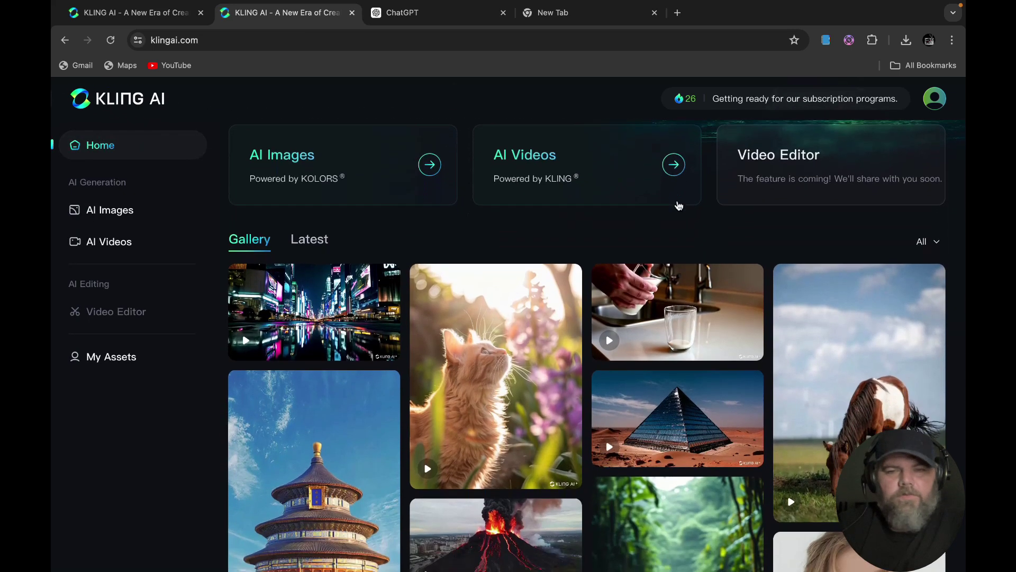
scroll(679, 205, down, 1)
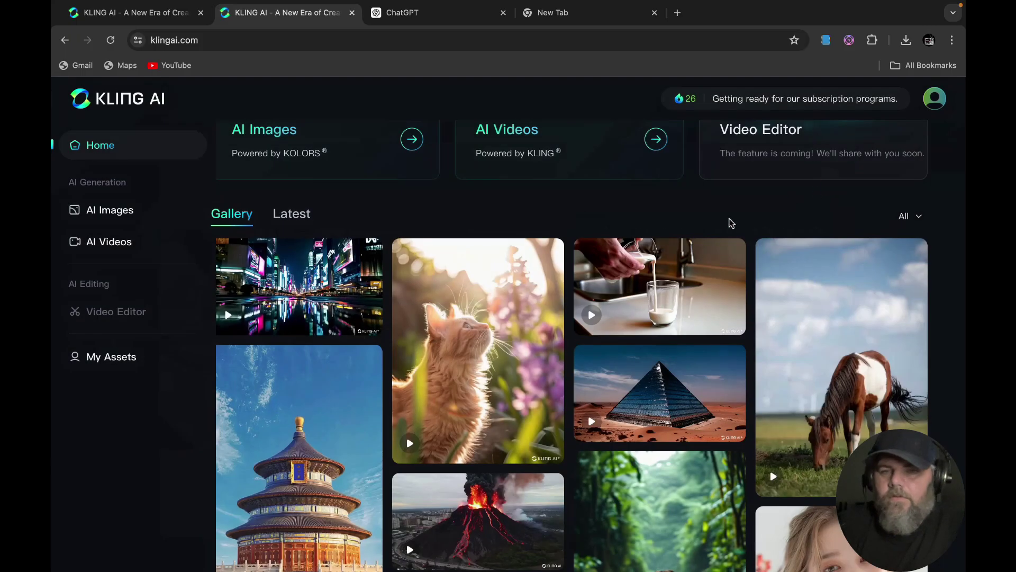
Step: View the mirror pyramid video's details, then close them
mouse_move(677, 399)
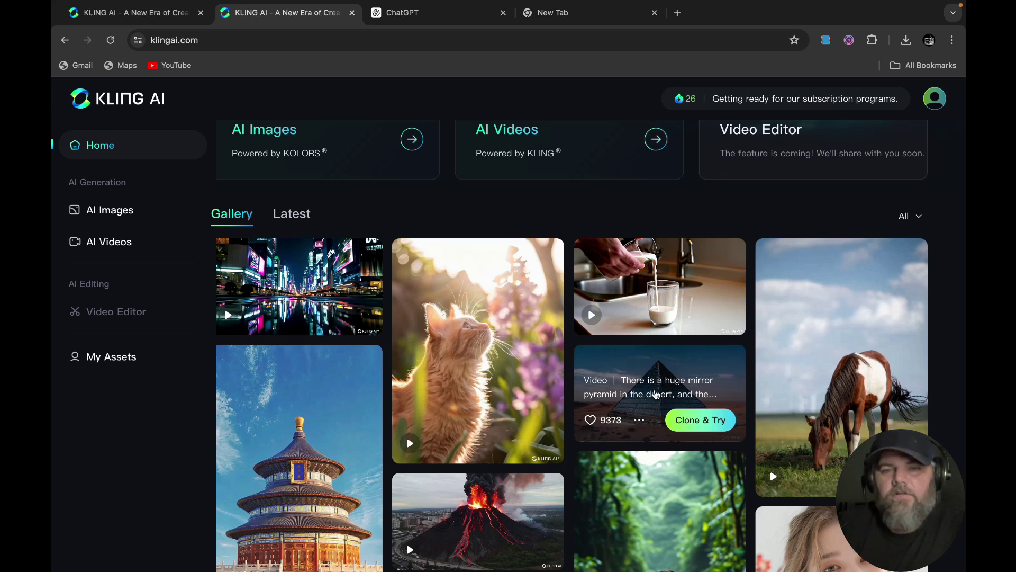
click(662, 386)
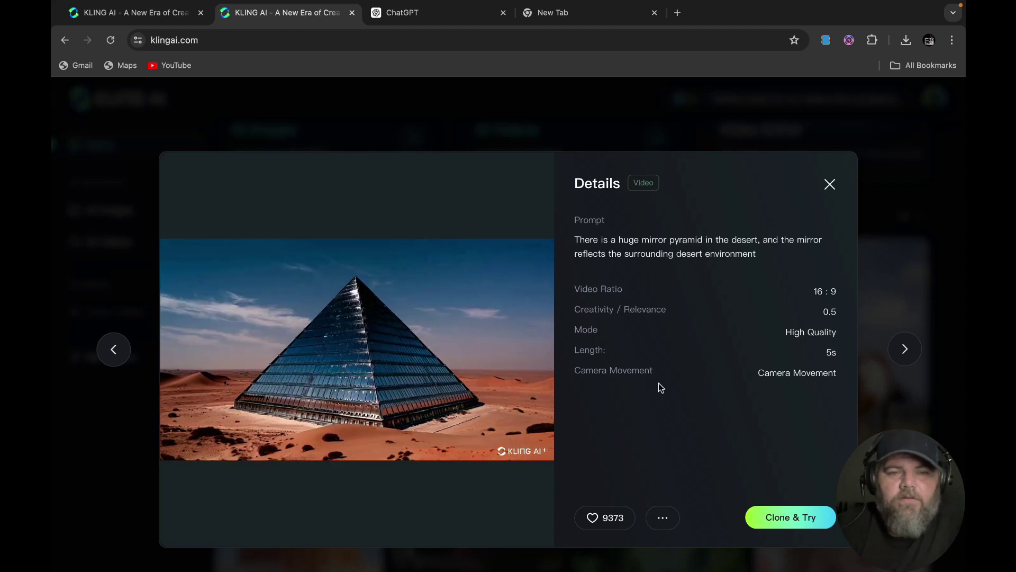
click(830, 185)
scroll(621, 455, down, 5)
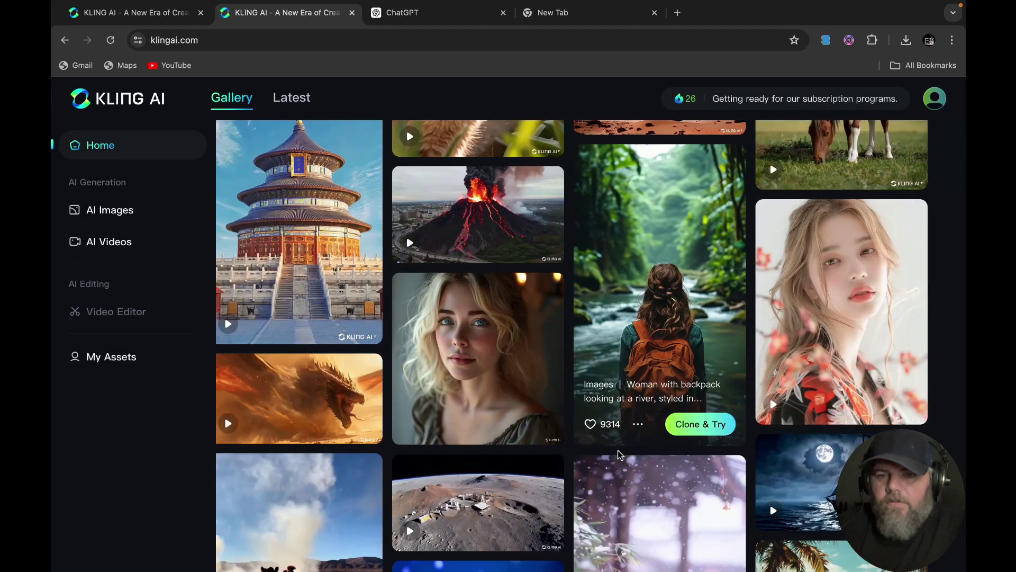
scroll(620, 455, up, 6)
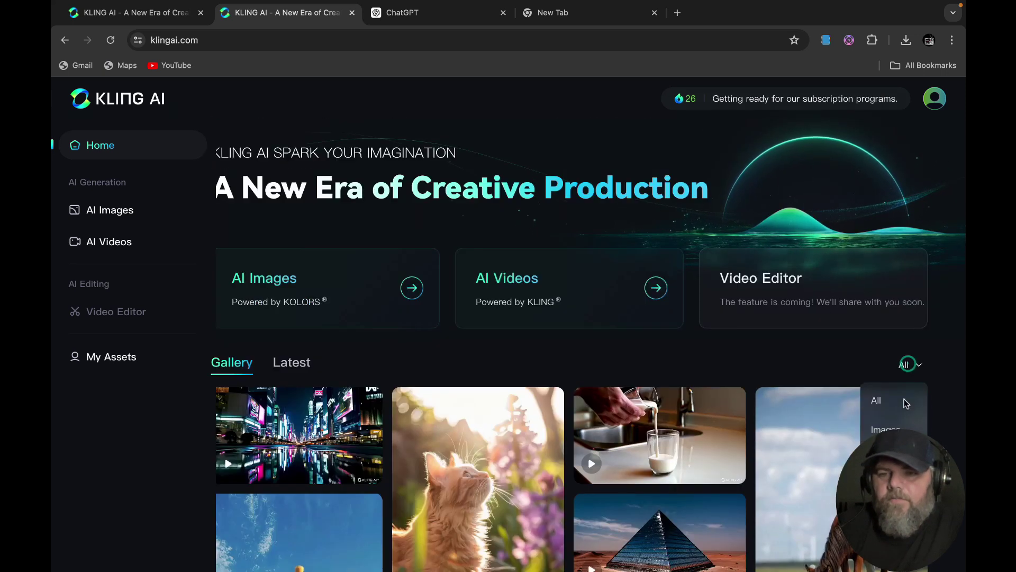
Step: Filter the gallery to Videos and preview the grazing horse video
click(886, 458)
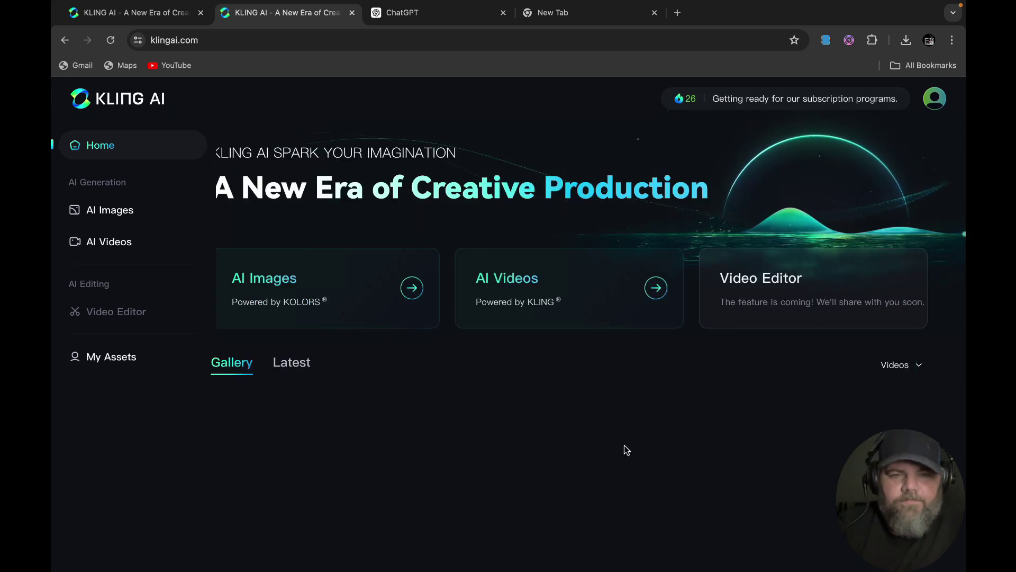
scroll(588, 465, down, 3)
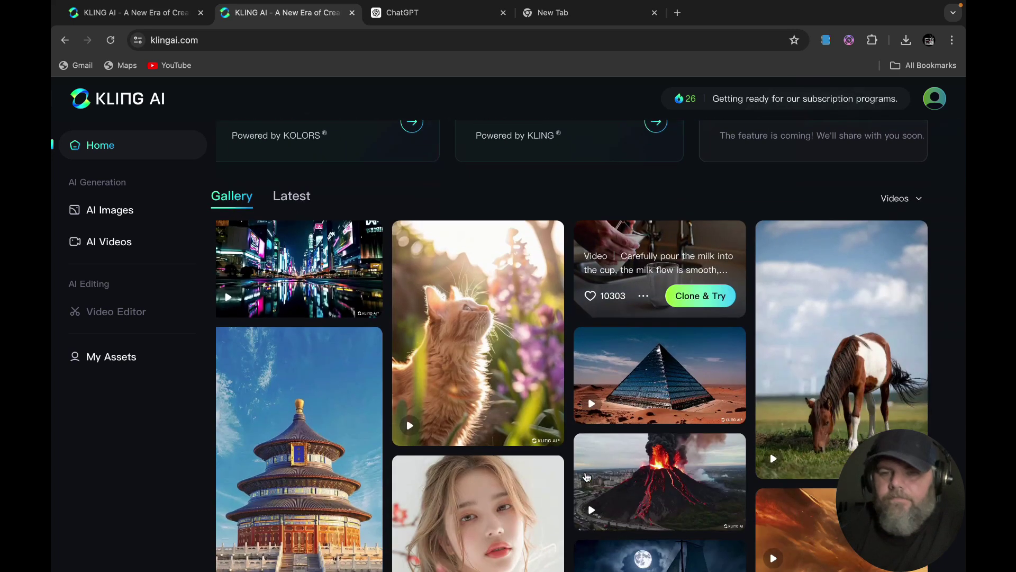
scroll(587, 477, down, 2)
click(844, 275)
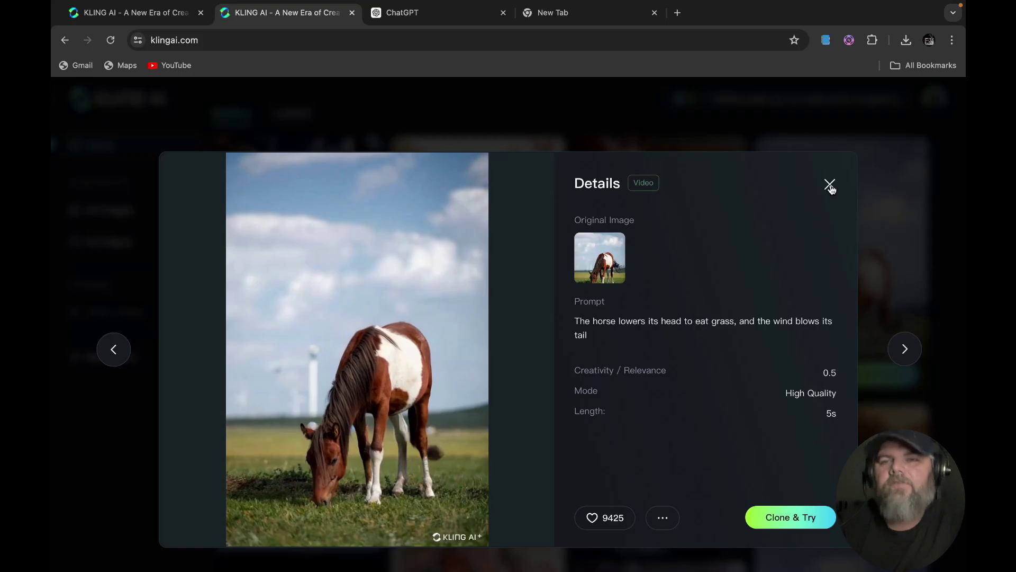
click(829, 186)
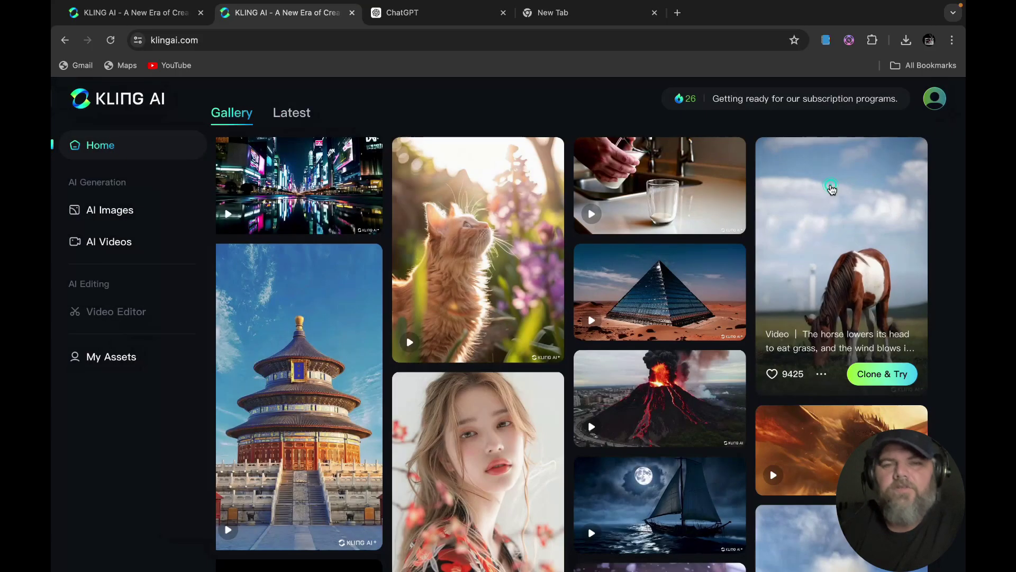
Step: Scroll further and open the astronaut-helmet cat video
scroll(615, 357, down, 3)
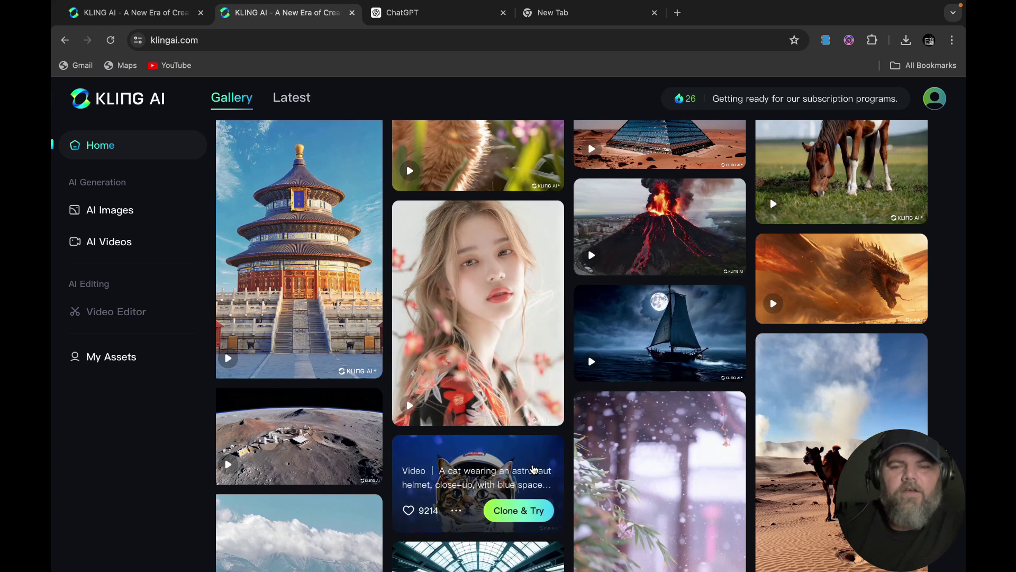
scroll(533, 469, down, 3)
click(492, 322)
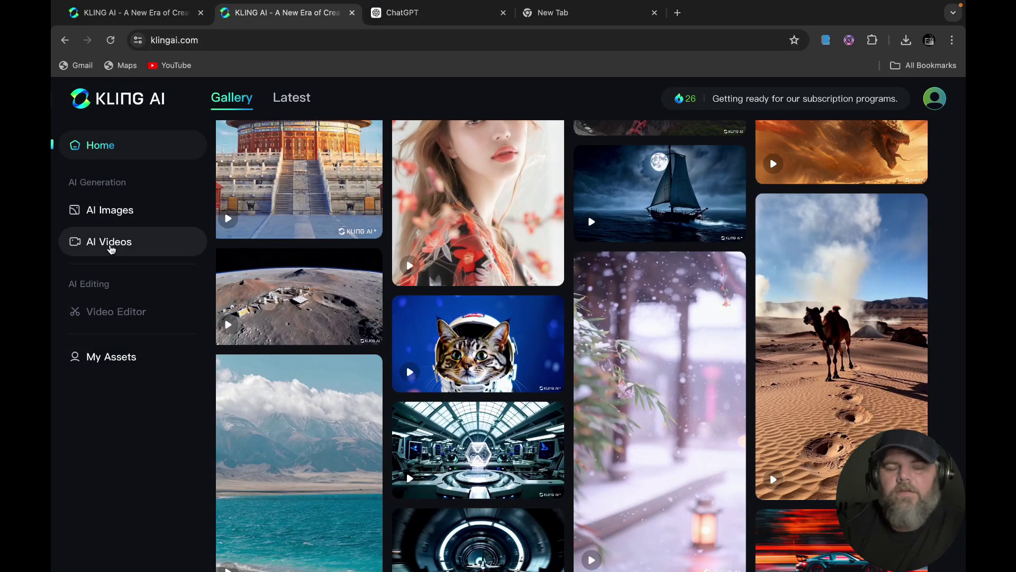
Step: On the AI Videos page, play the finished 5-second Spaceballs ice-cream clip
click(110, 244)
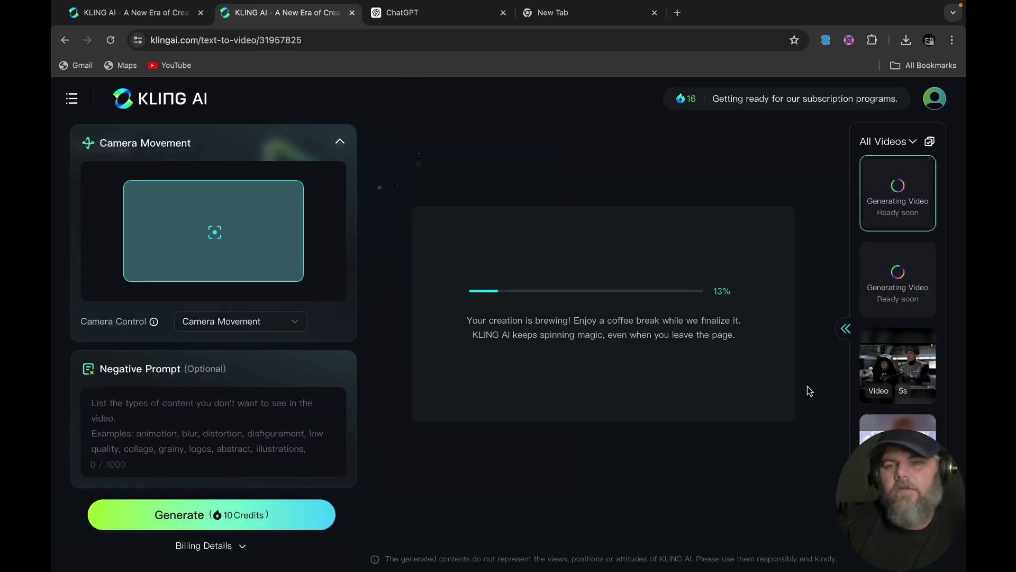
click(907, 373)
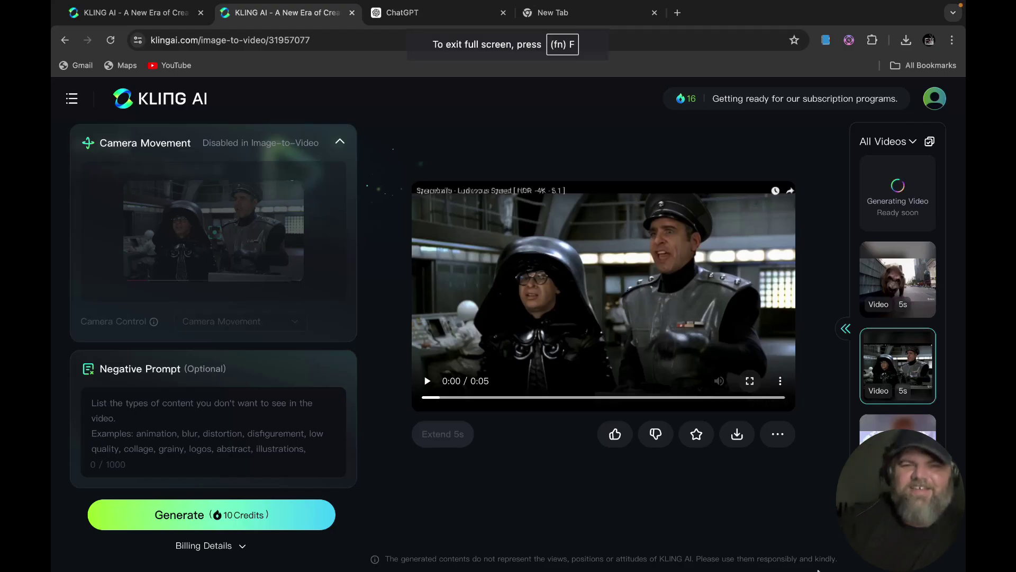
mouse_move(818, 571)
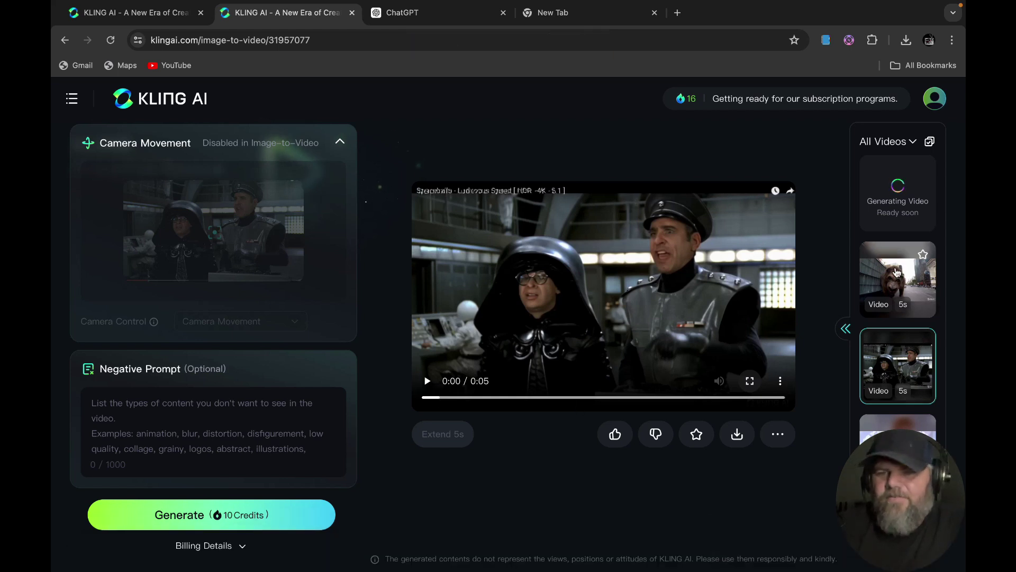
click(896, 272)
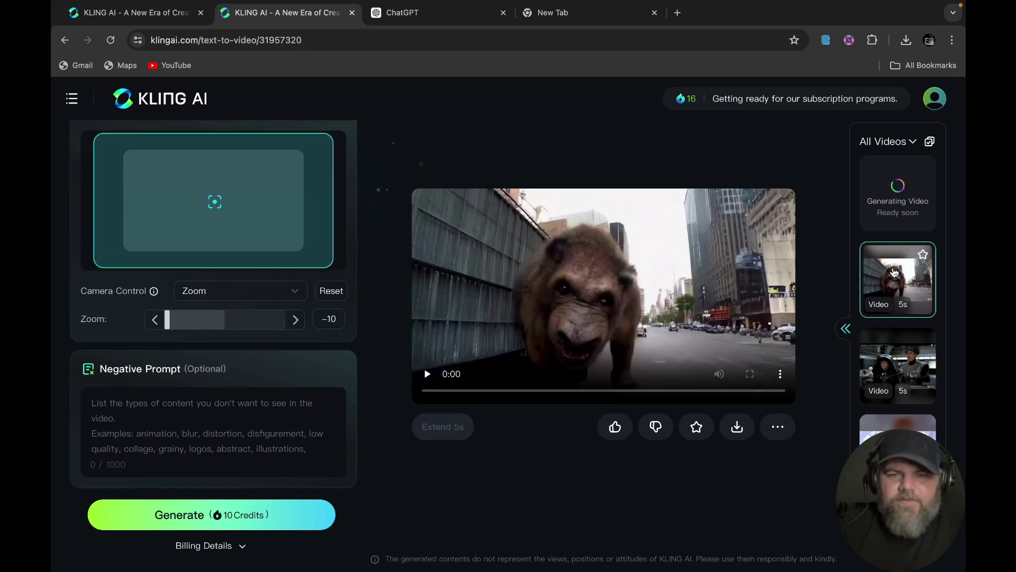
click(537, 245)
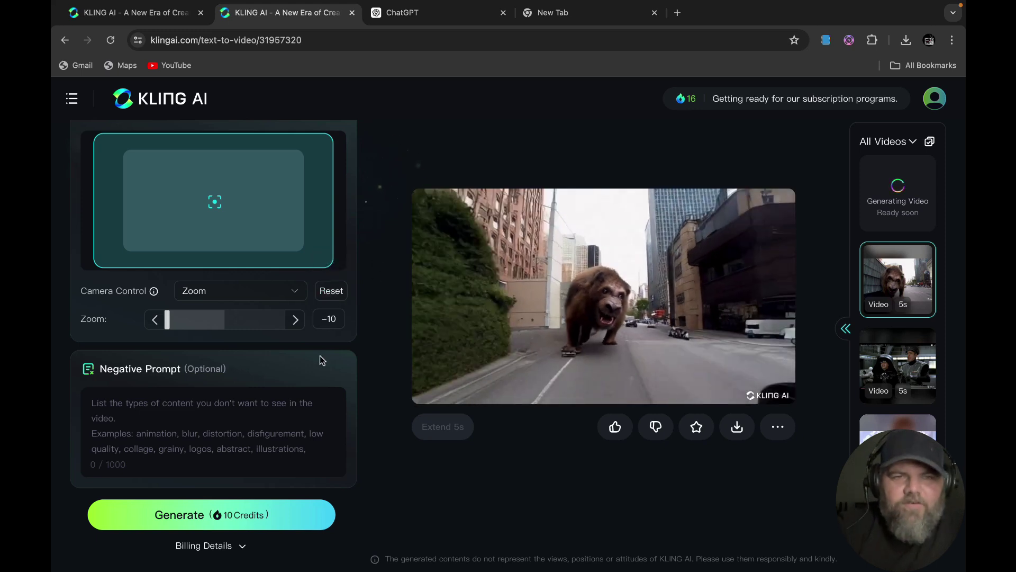
scroll(319, 355, up, 10)
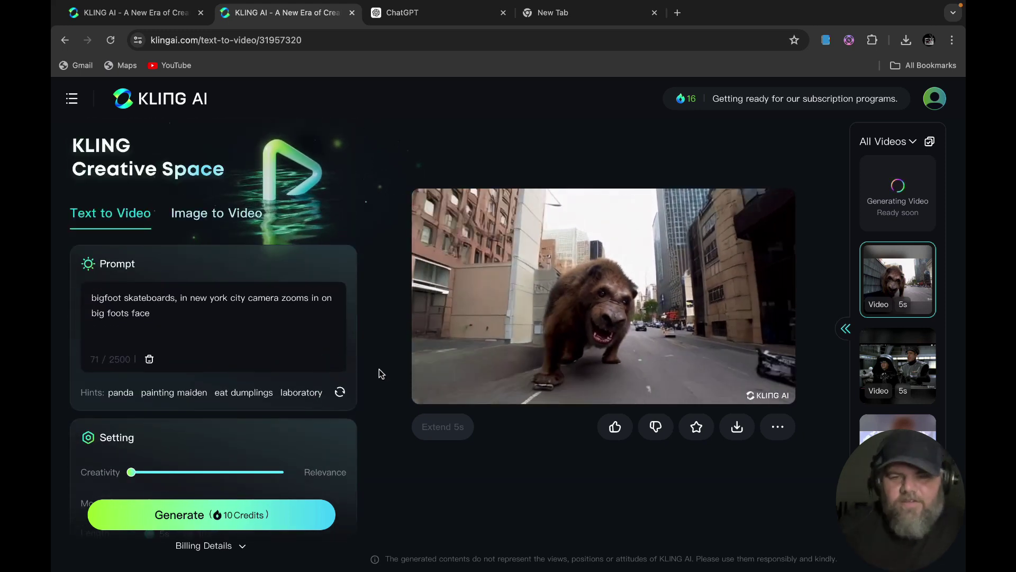
click(753, 373)
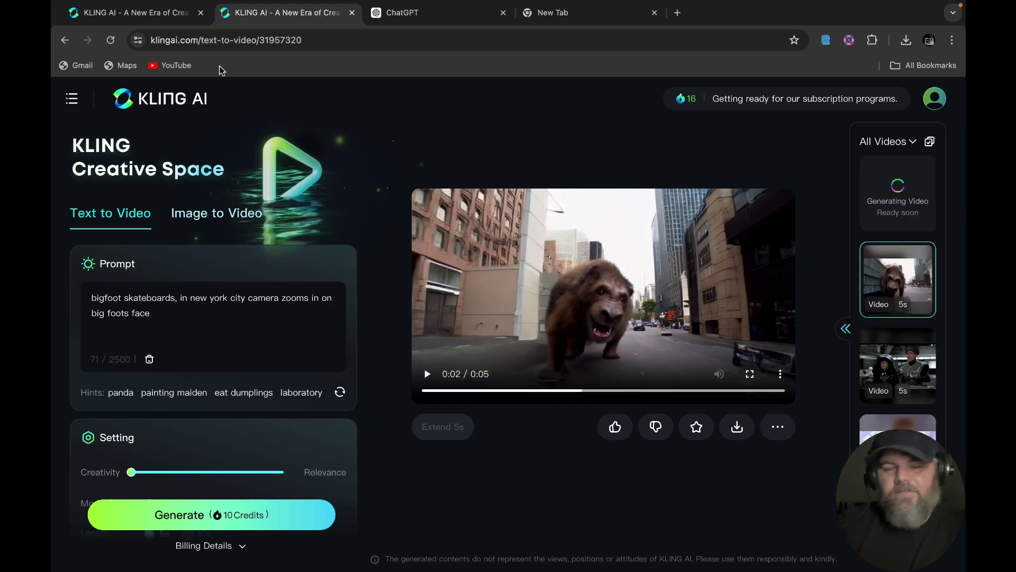
Step: Return to the home dashboard and filter the gallery to Videos
click(72, 98)
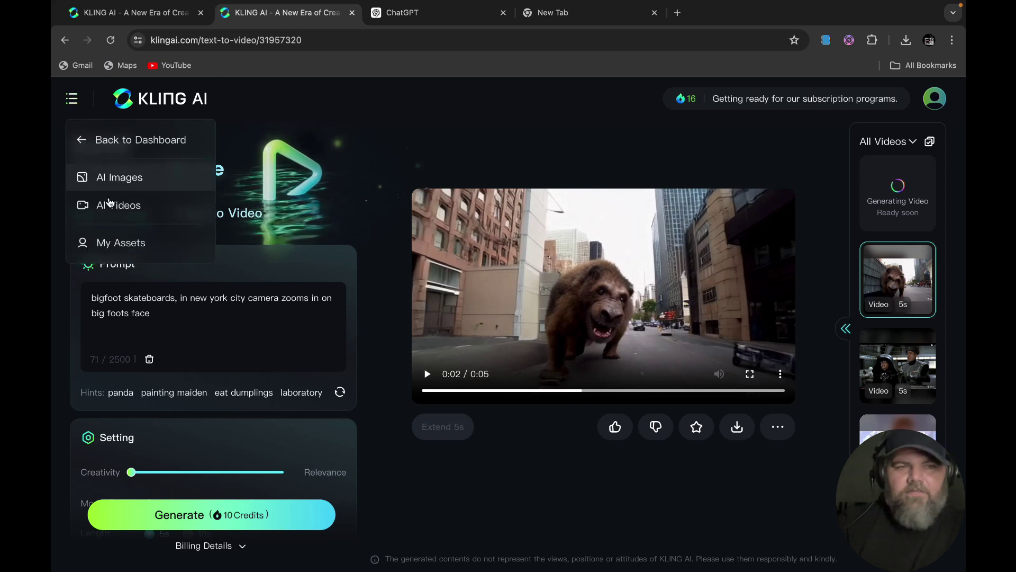
click(131, 141)
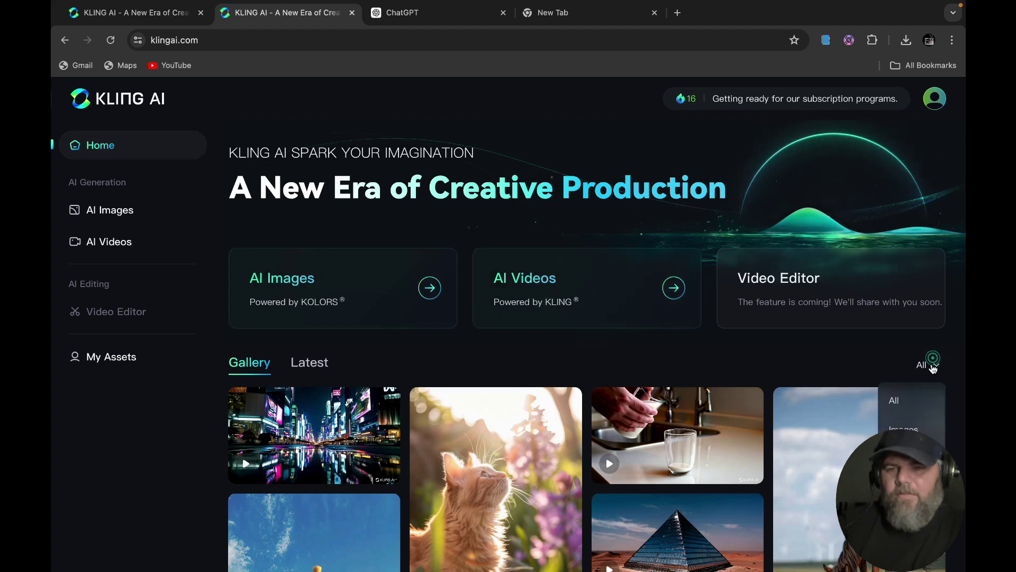
click(902, 456)
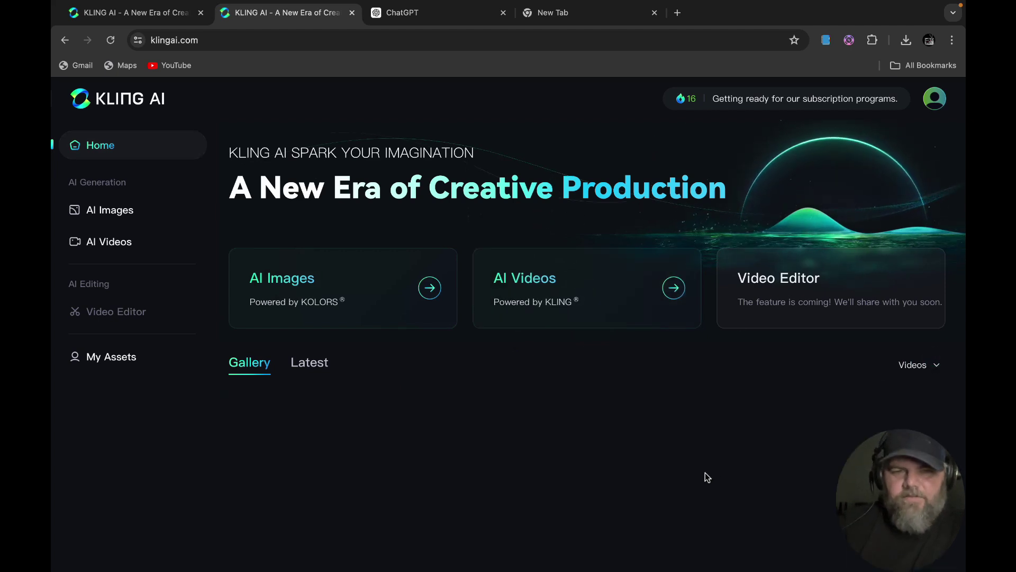
scroll(693, 480, down, 5)
scroll(690, 521, down, 6)
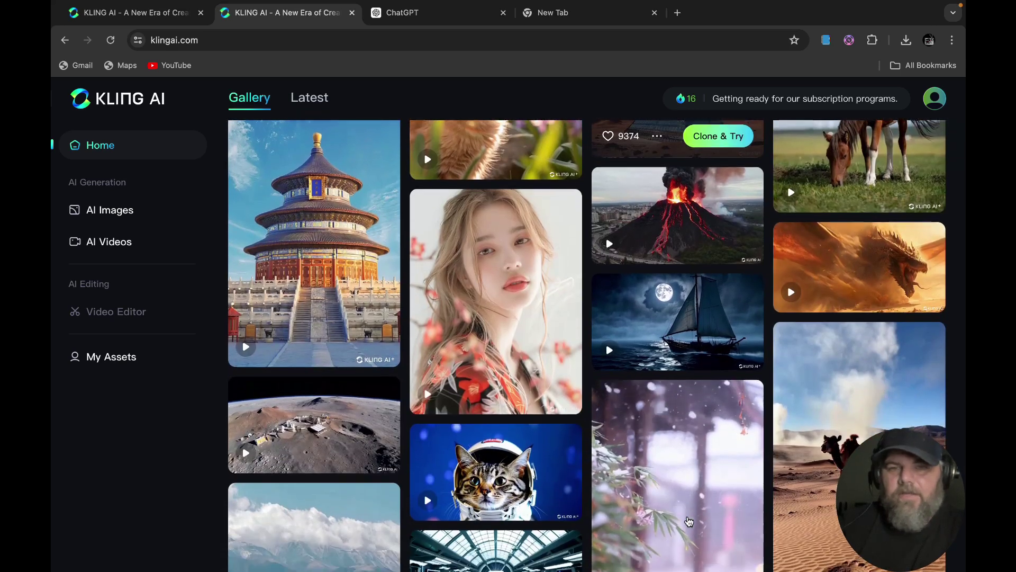
scroll(689, 521, down, 4)
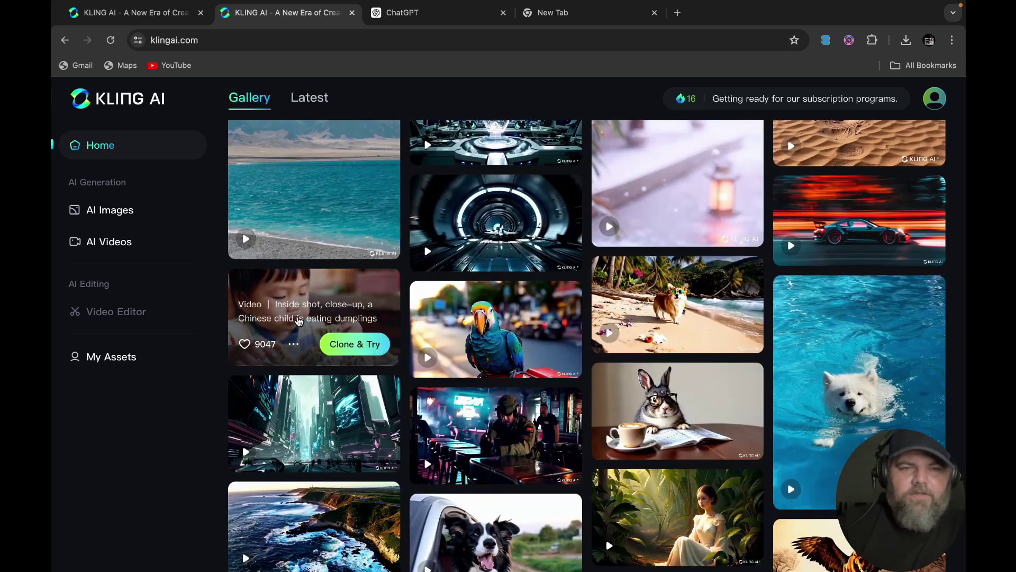
Step: View the dumpling-eating child and swimming dog showcase videos' details
click(299, 321)
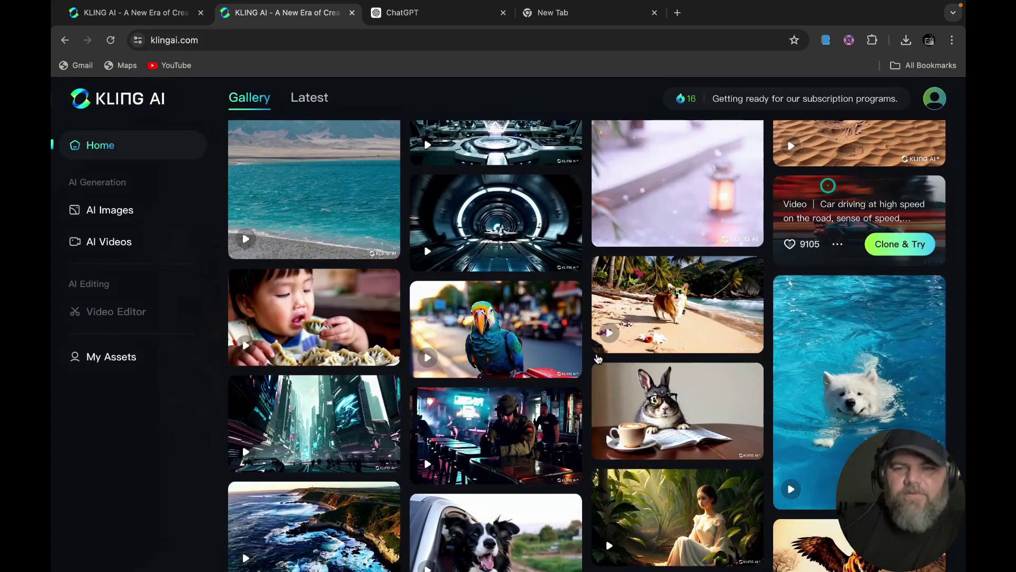
scroll(492, 441, down, 5)
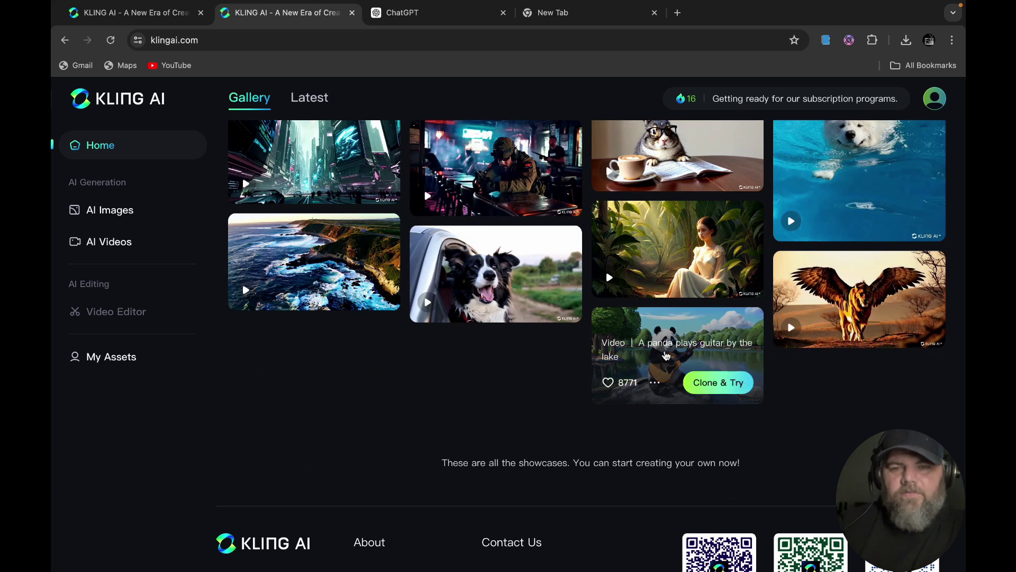
scroll(666, 355, up, 4)
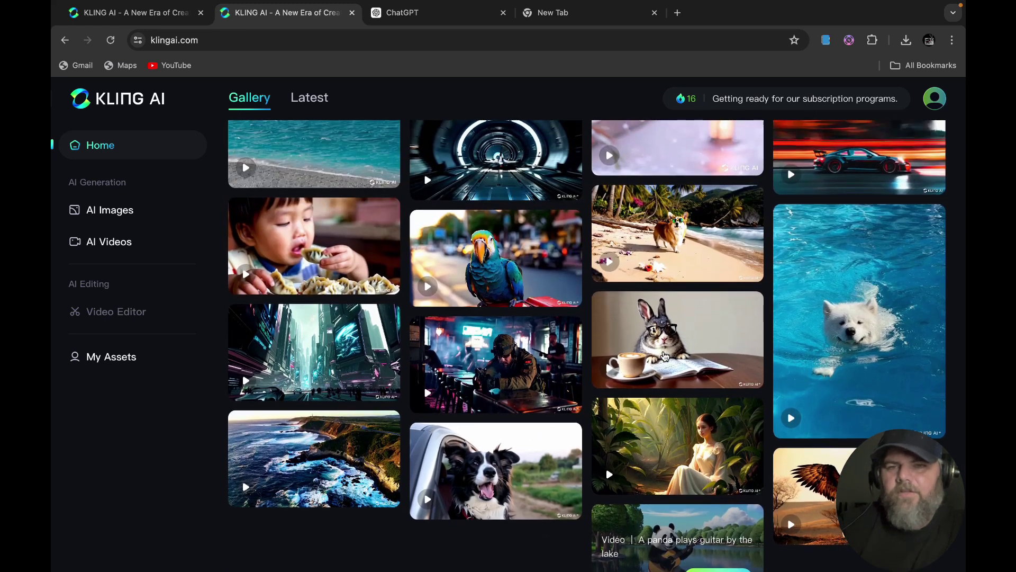
scroll(665, 355, up, 2)
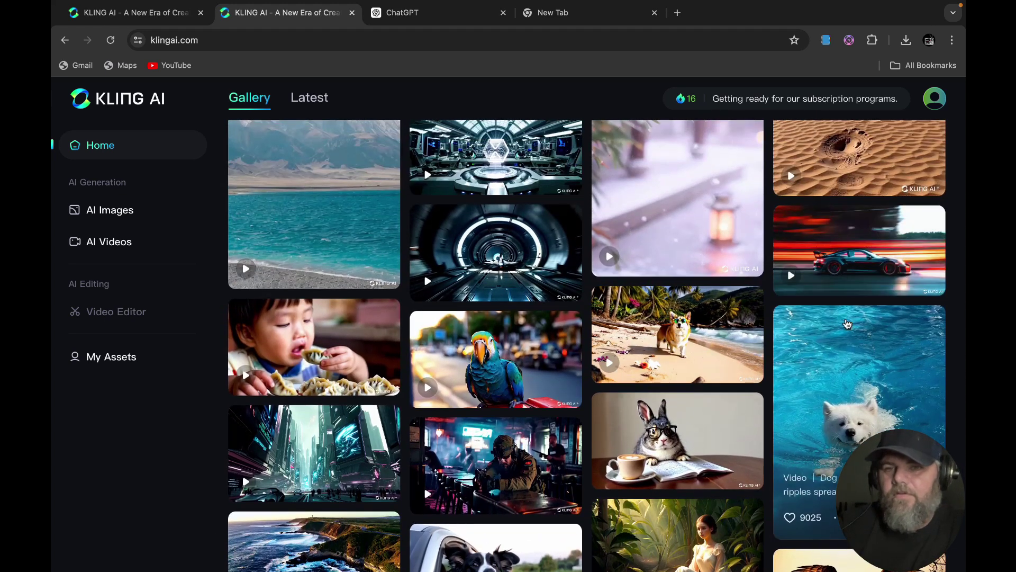
click(852, 375)
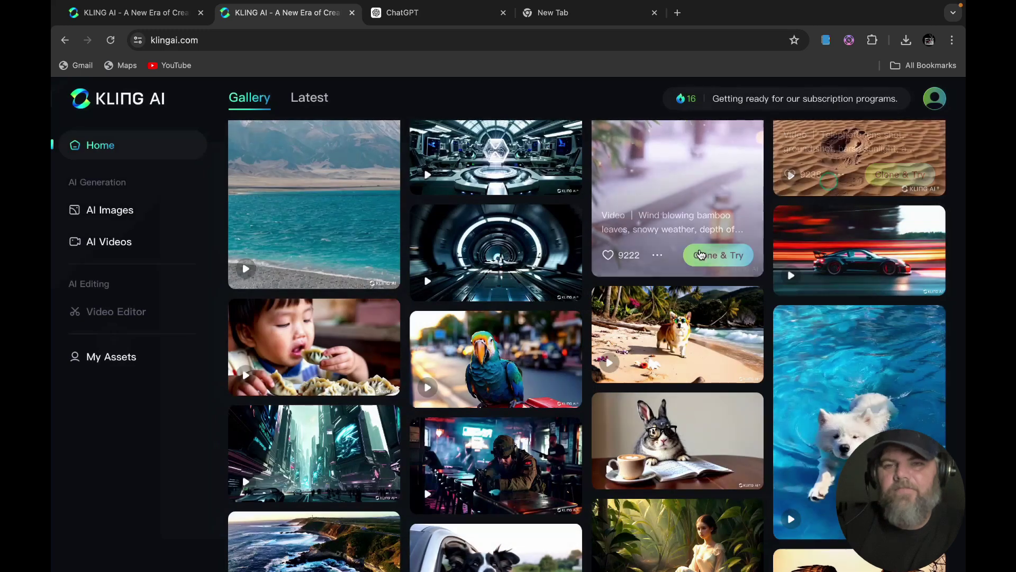
Step: Find the moon base showcase video in the gallery, view its details and close them
scroll(827, 212, up, 2)
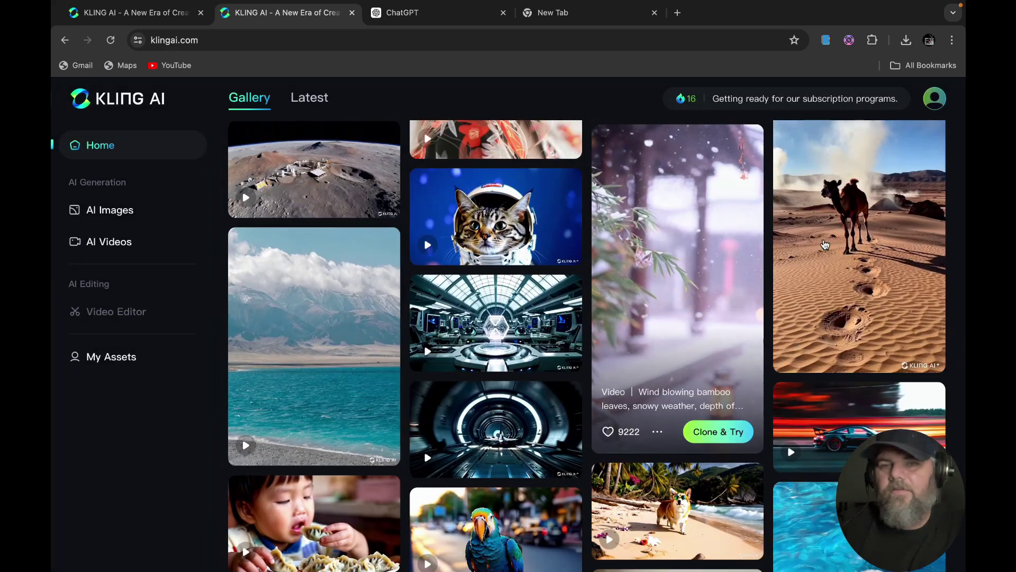
scroll(684, 244, up, 3)
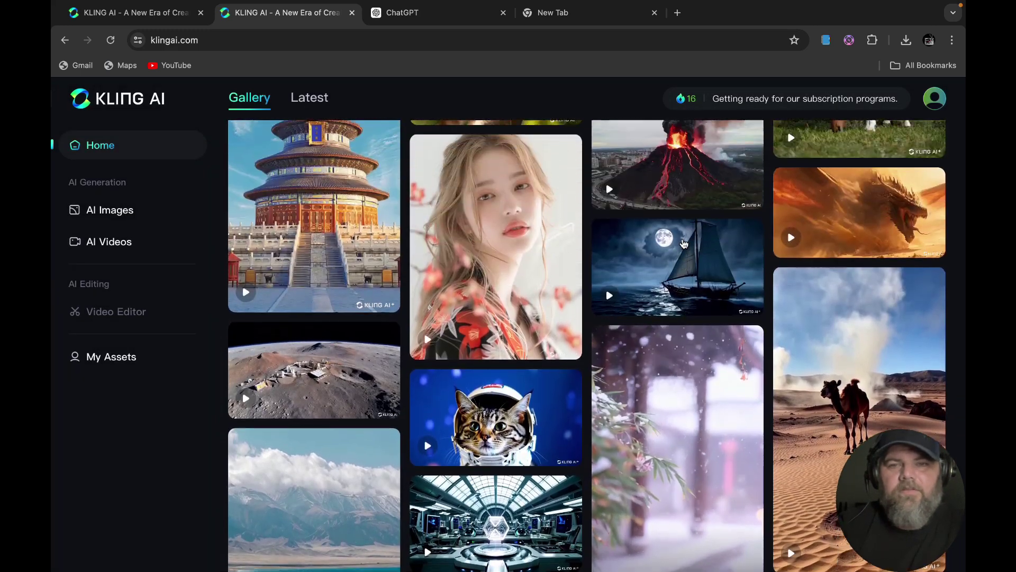
scroll(686, 300, up, 4)
scroll(483, 456, up, 4)
scroll(483, 455, down, 5)
scroll(355, 511, down, 5)
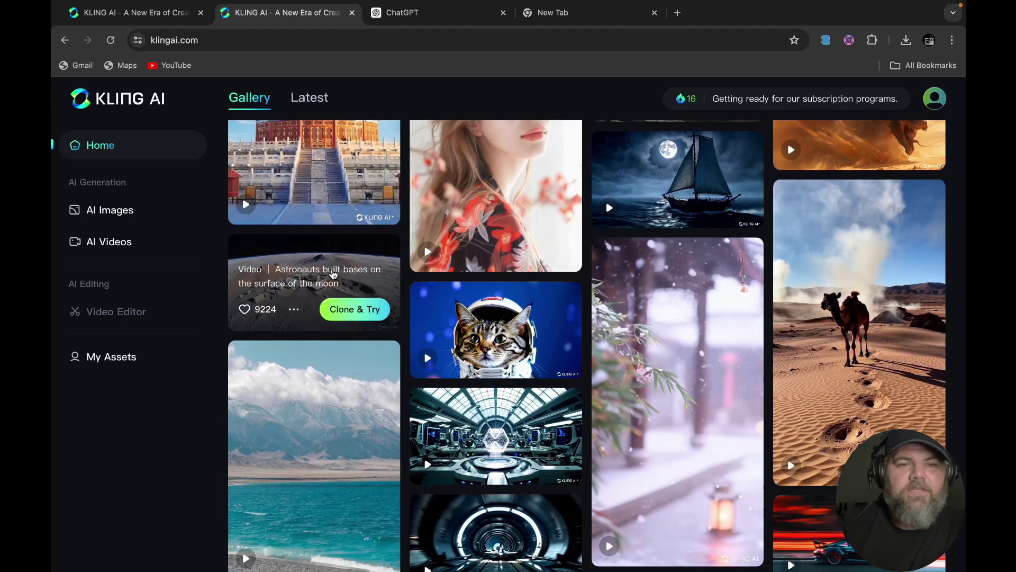
click(333, 272)
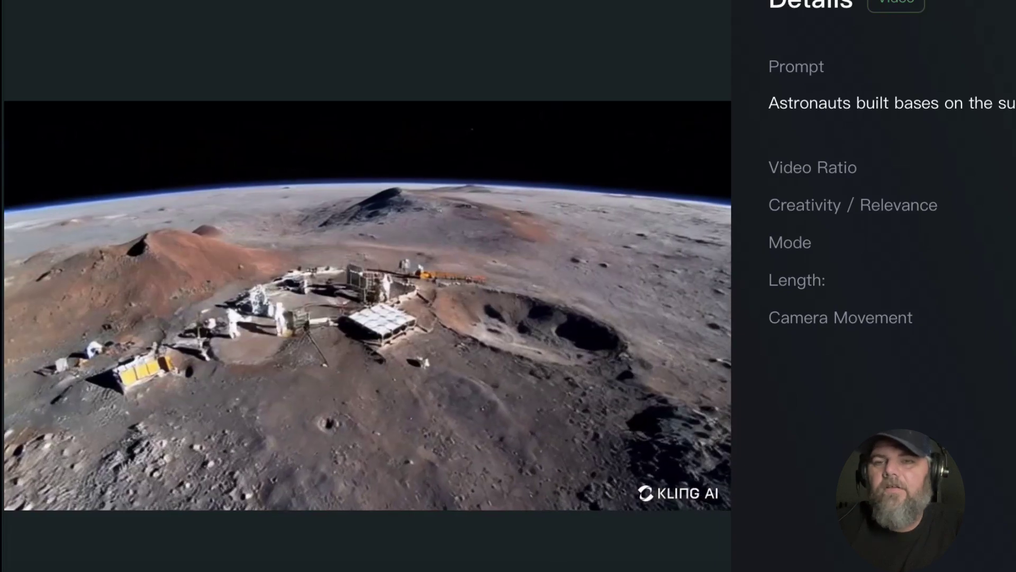
click(91, 28)
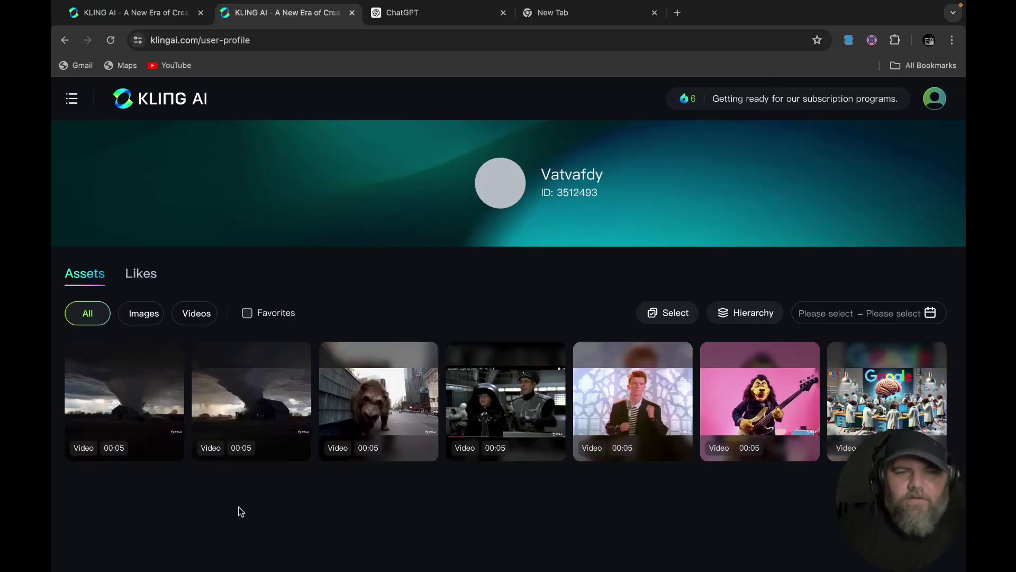
Step: Watch the second tornado clip full screen, then the previous, faster barn-tornado clip
click(262, 404)
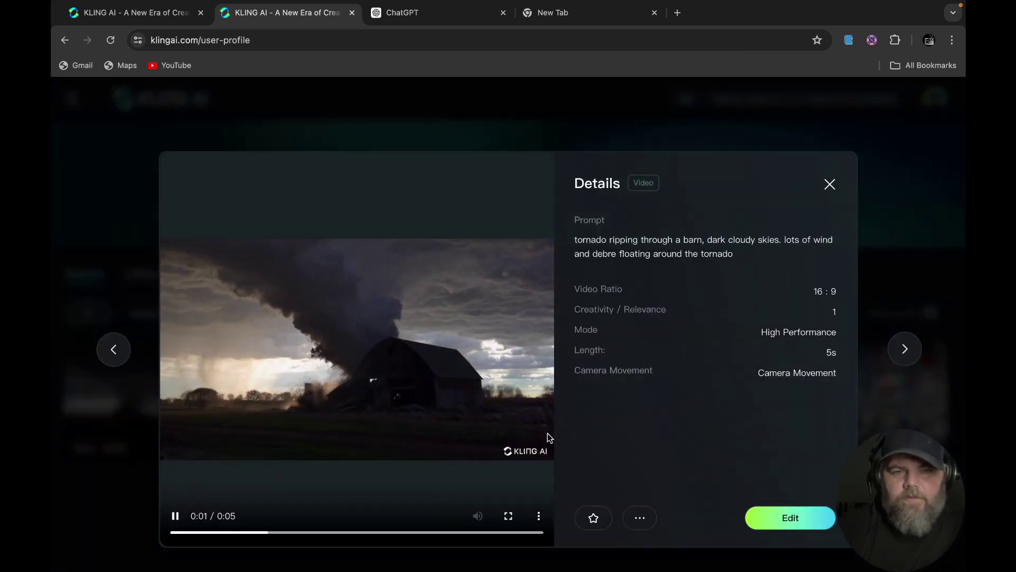
click(508, 517)
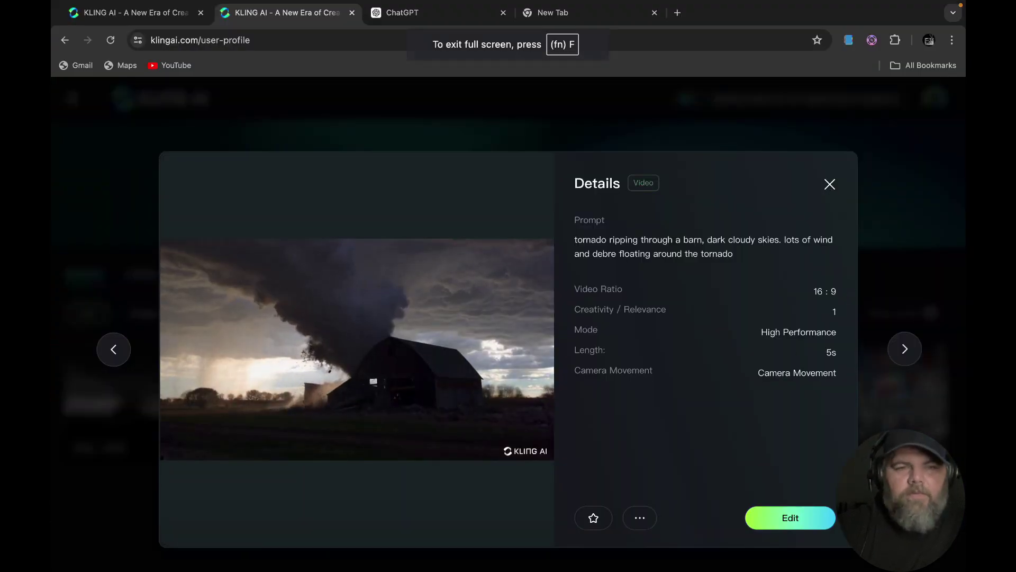
click(105, 354)
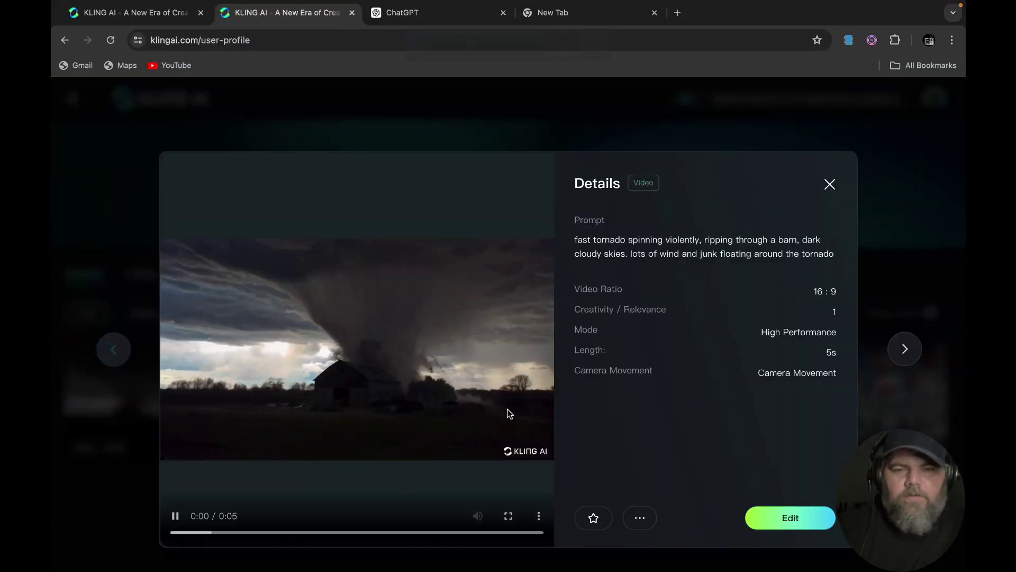
click(509, 515)
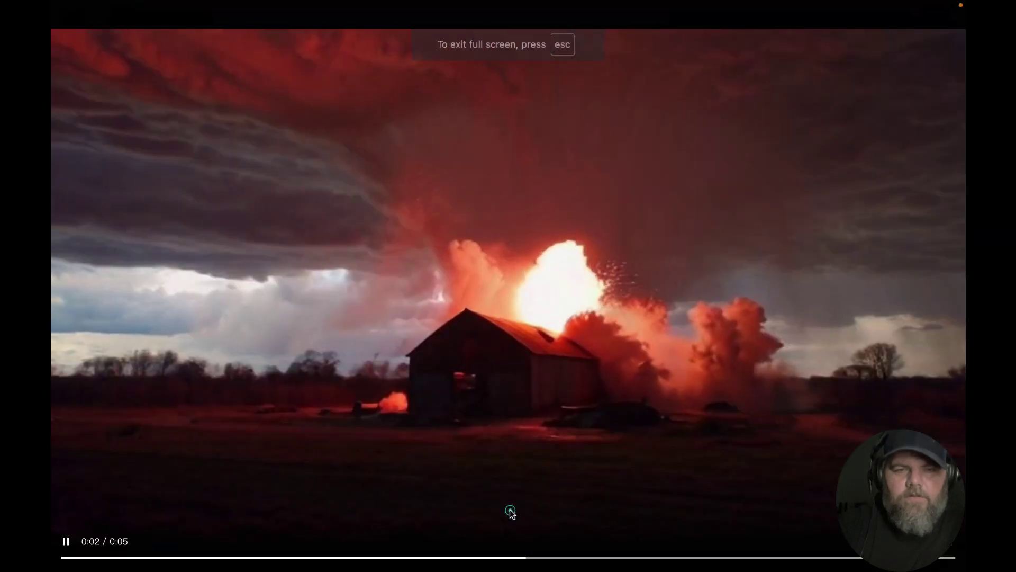
mouse_move(642, 553)
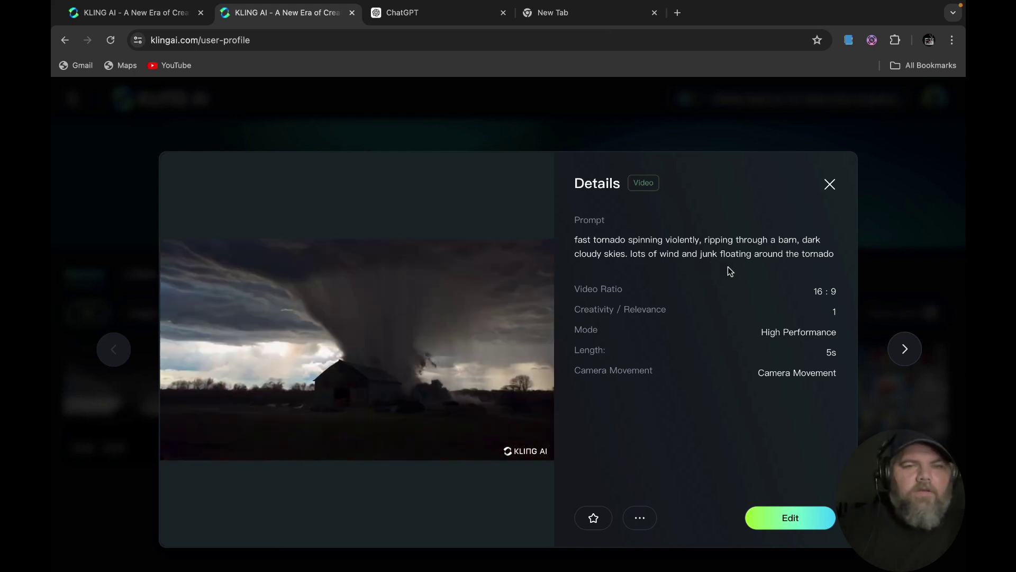
mouse_move(413, 301)
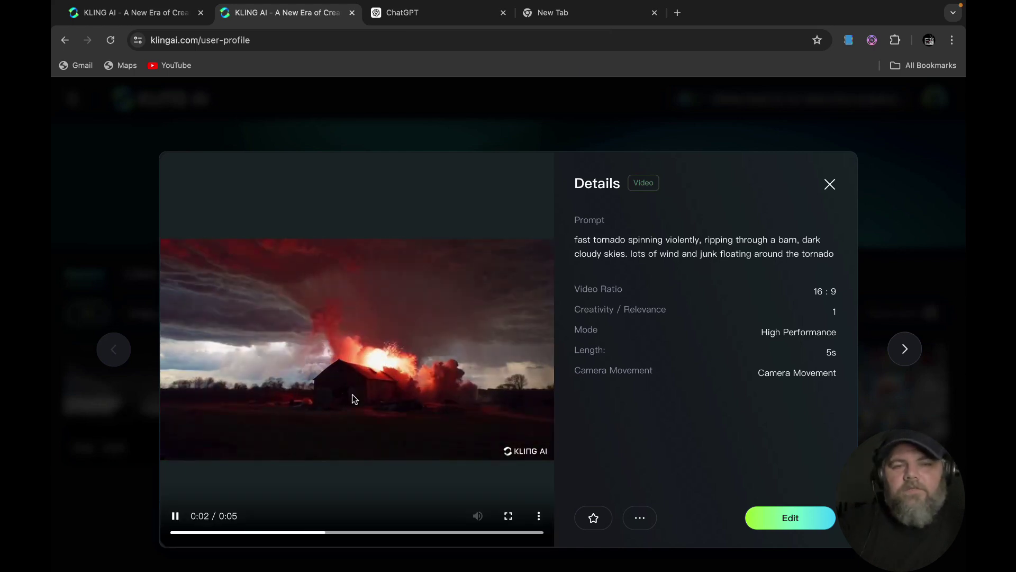